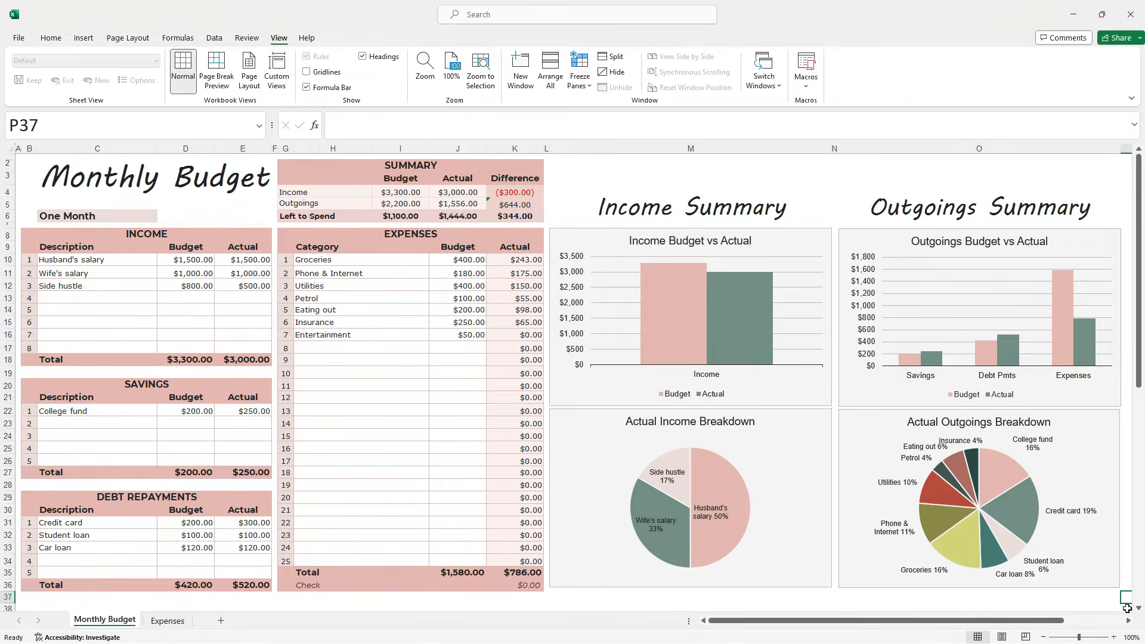
# Examine the logged transactions on the Expenses sheet, then return to the Monthly Budget sheet
pyautogui.click(169, 622)
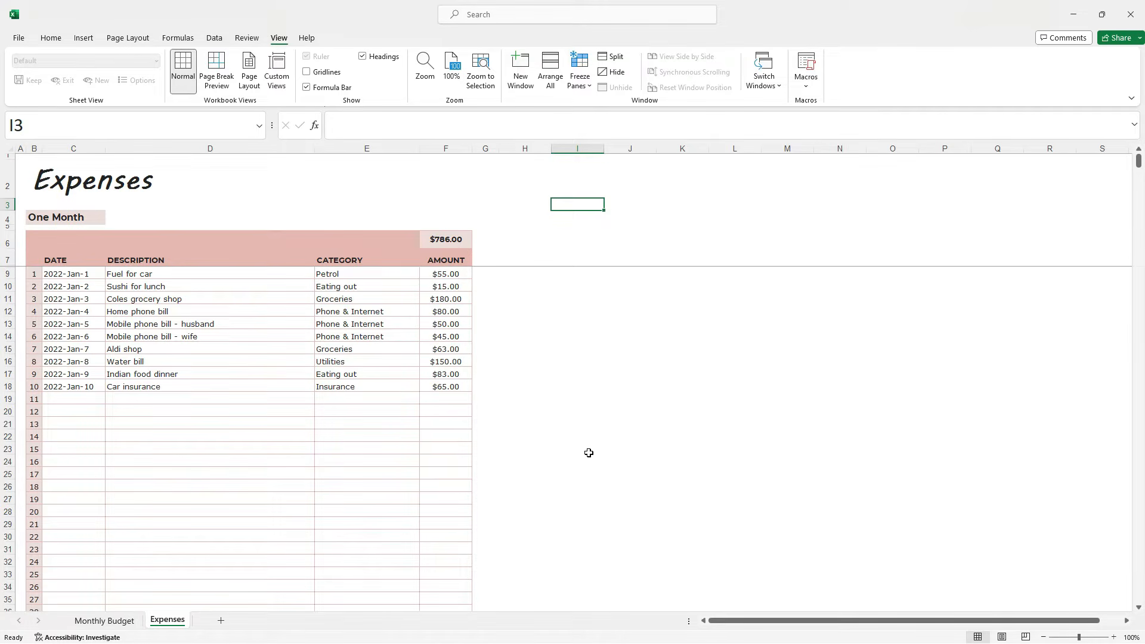
pyautogui.click(115, 624)
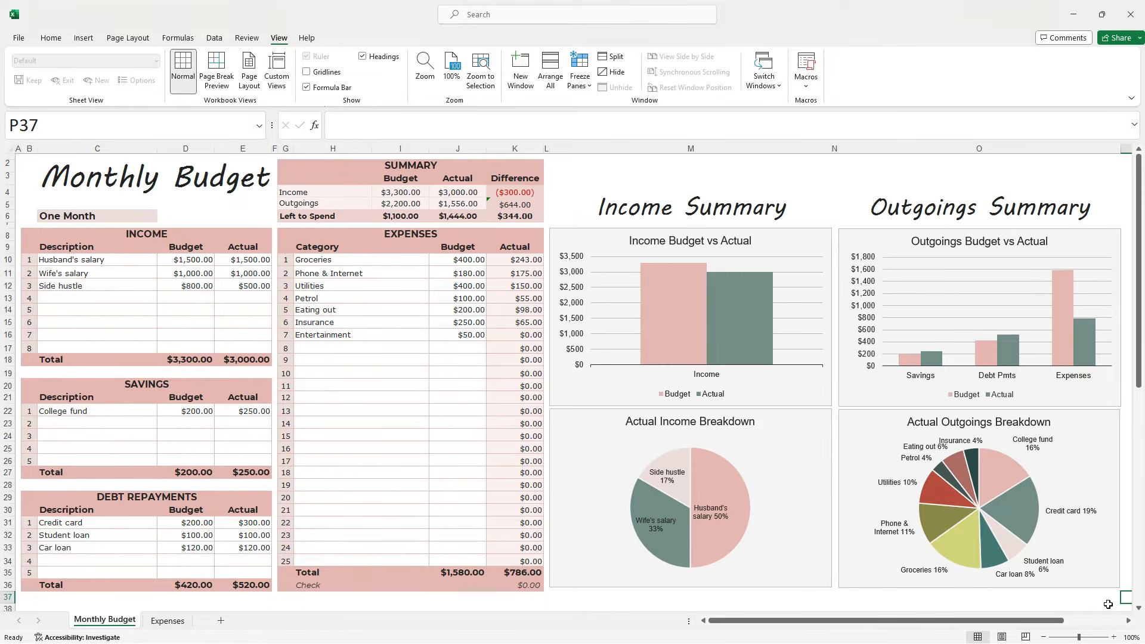
# Set the budget period in cell C6 of the Monthly Budget sheet to January
pyautogui.click(67, 218)
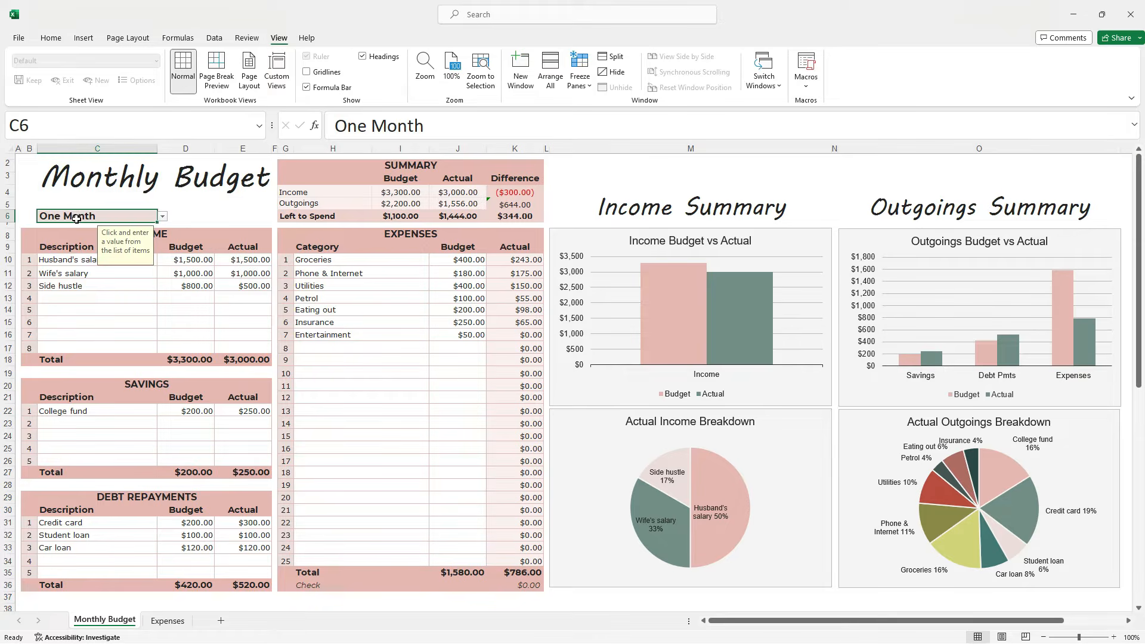
pyautogui.click(161, 217)
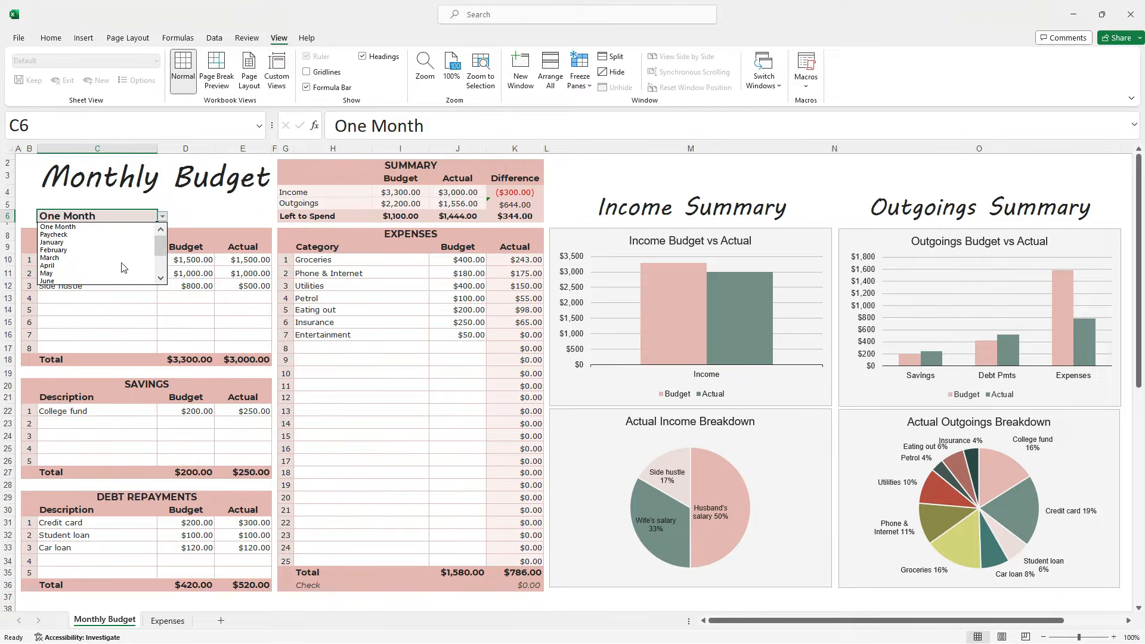
pyautogui.moveTo(156, 246)
pyautogui.mouseDown()
pyautogui.moveTo(159, 271)
pyautogui.moveTo(158, 244)
pyautogui.mouseUp()
pyautogui.click(140, 243)
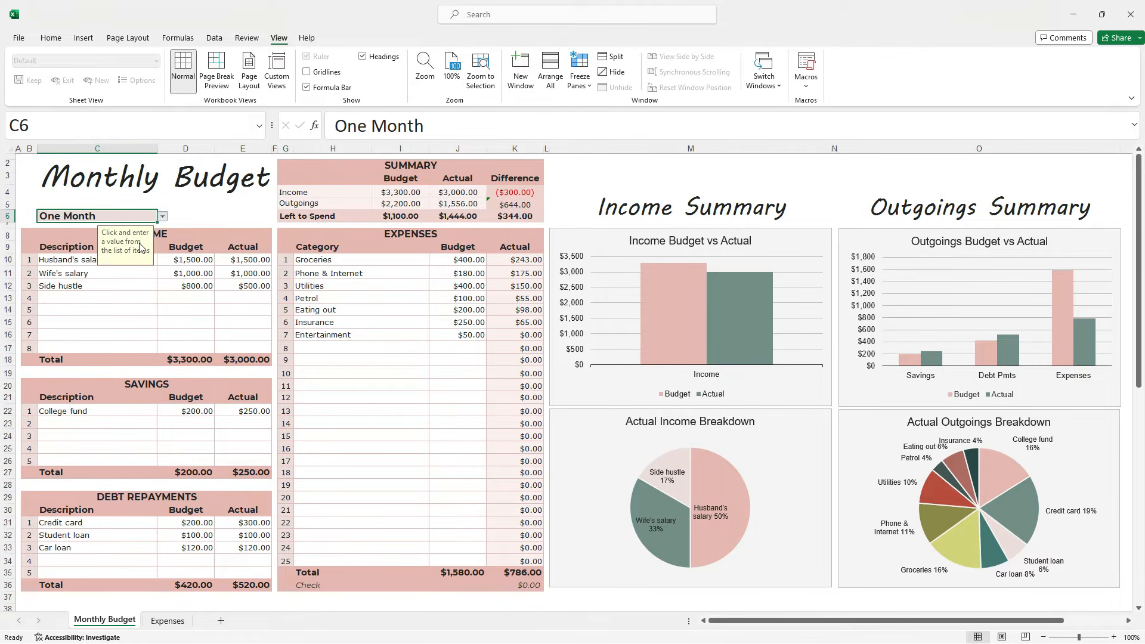
pyautogui.click(200, 216)
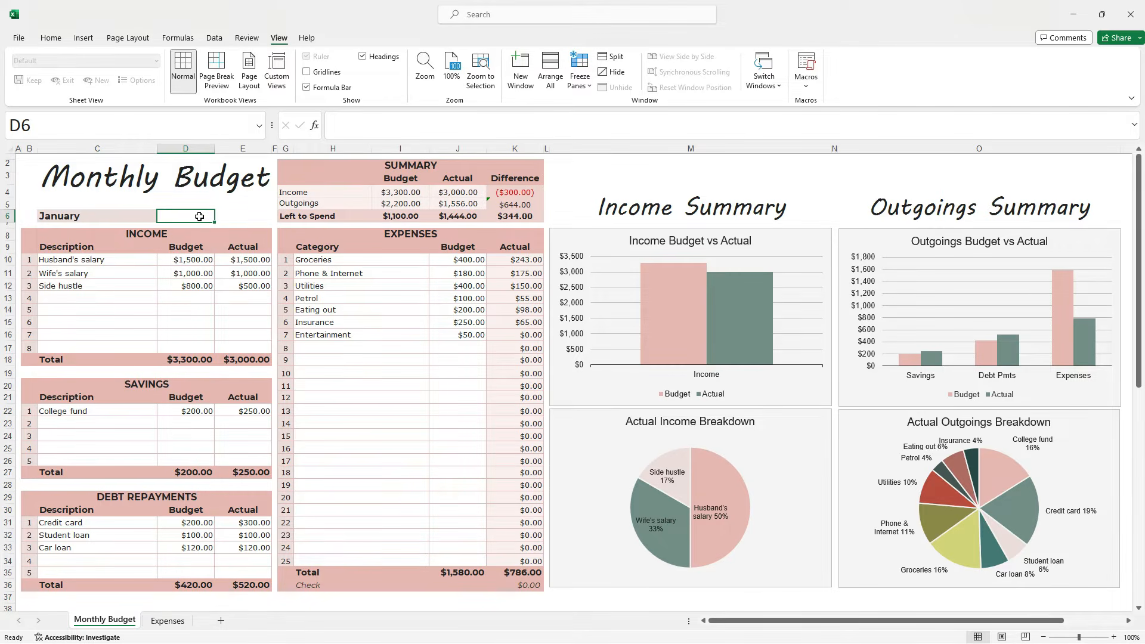
# Switch the budget period in cell C6 to February and then to March
pyautogui.click(90, 216)
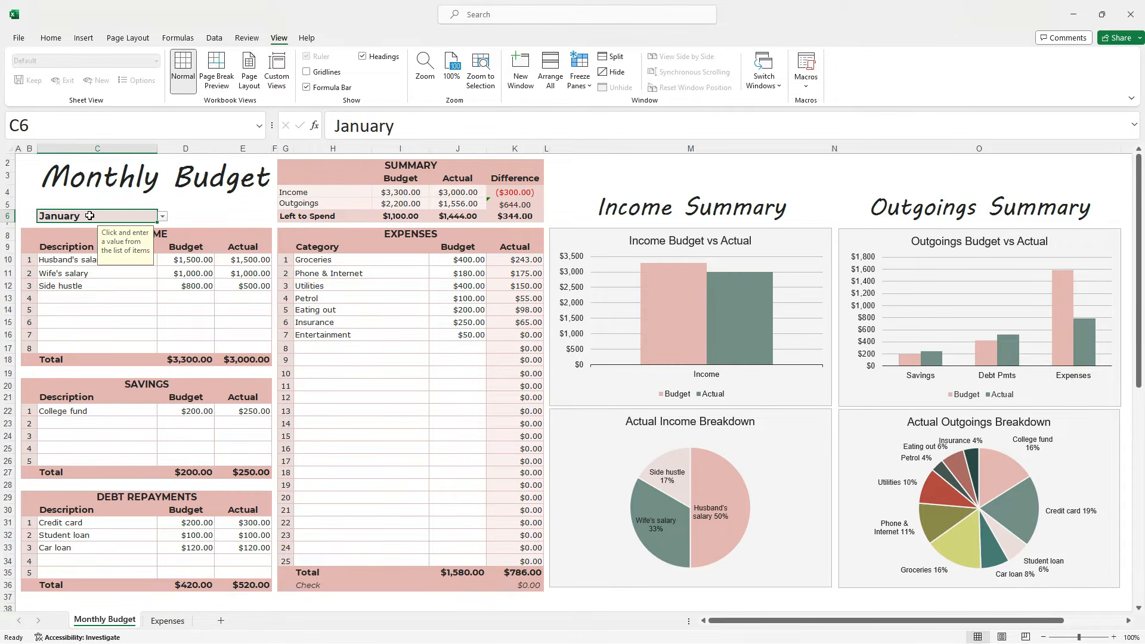
pyautogui.click(163, 217)
pyautogui.click(131, 235)
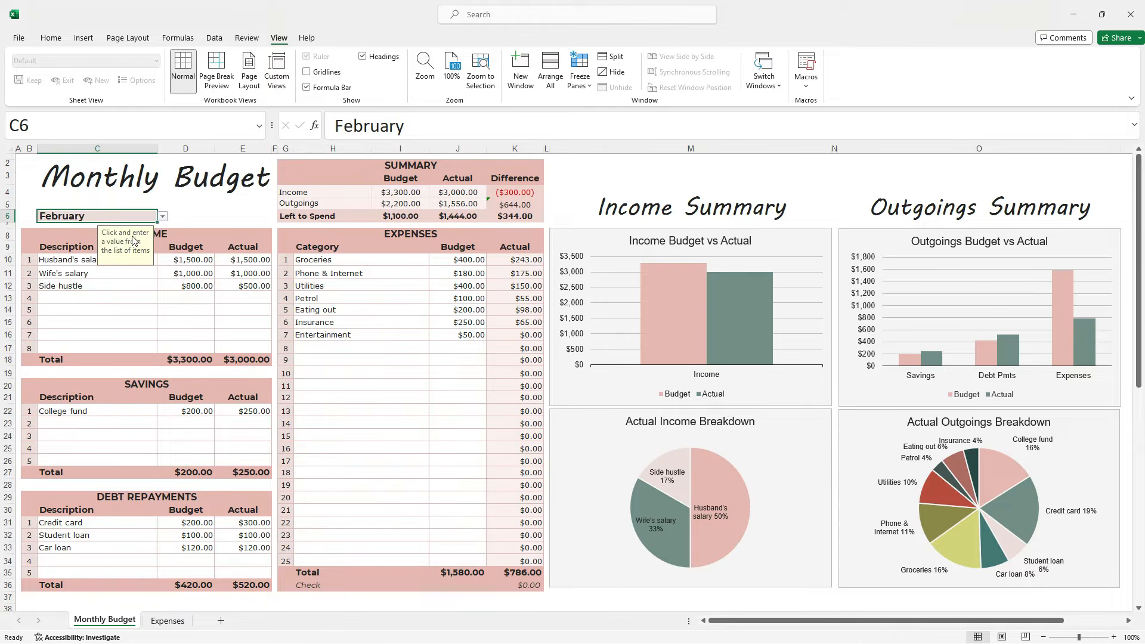
pyautogui.click(162, 217)
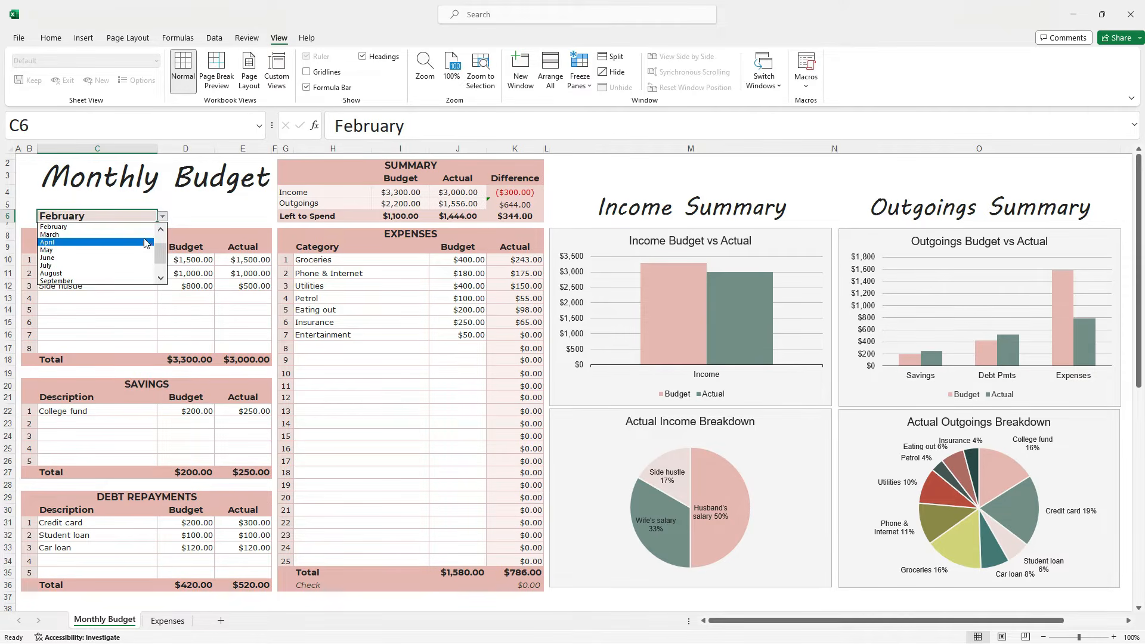
pyautogui.click(146, 234)
# Set the budget period in cell C6 back to One Month
pyautogui.click(162, 218)
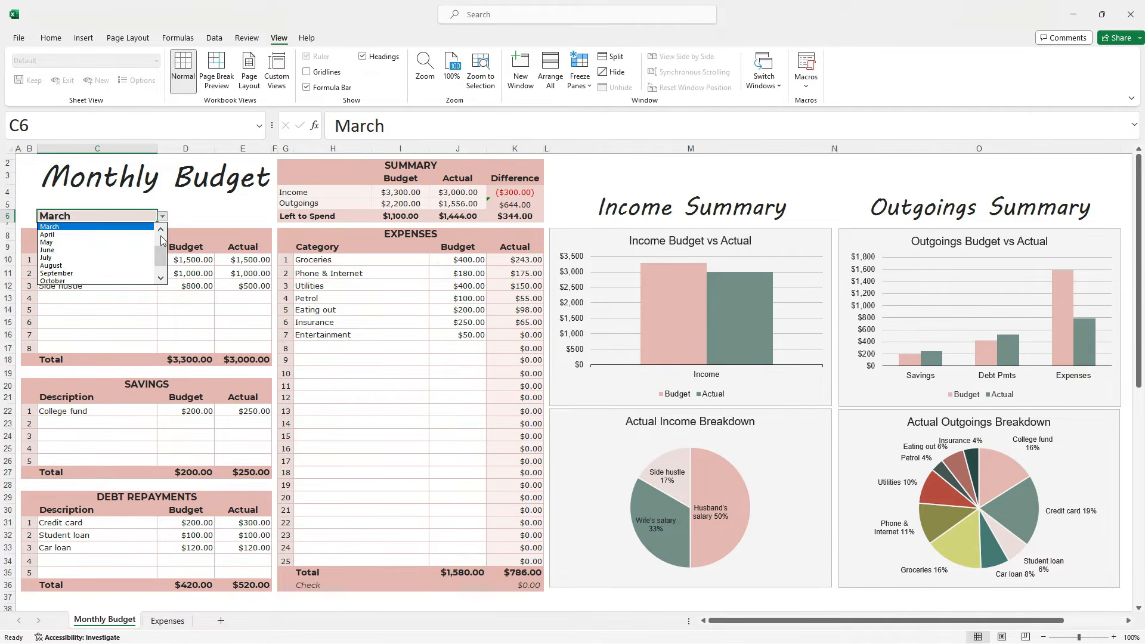
pyautogui.scroll(3, 113, 253)
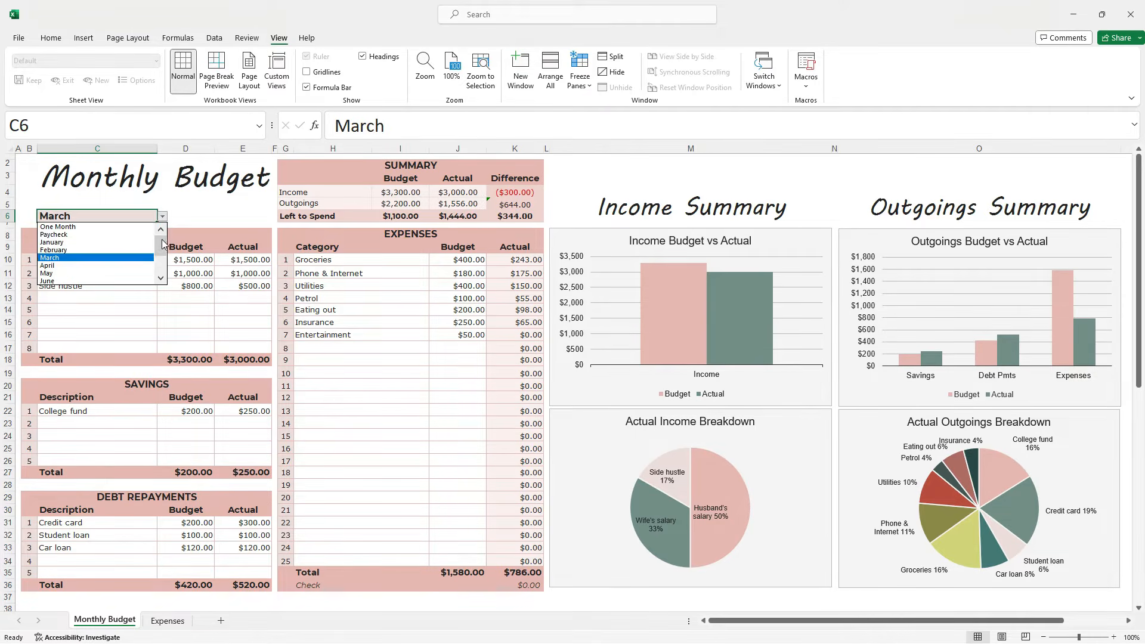
pyautogui.click(122, 229)
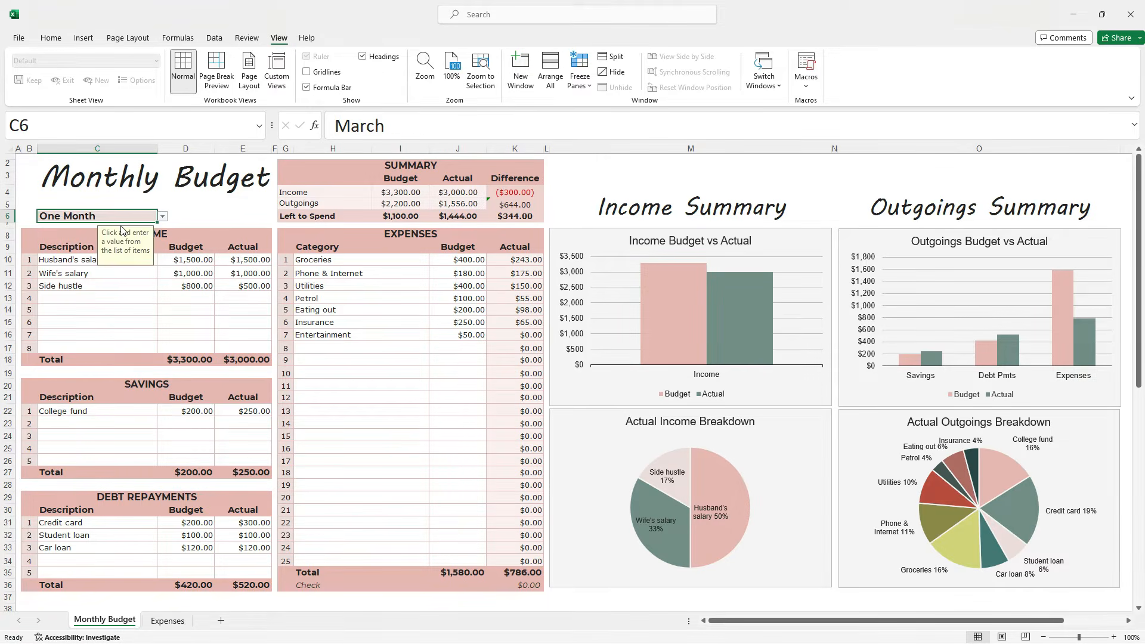
pyautogui.click(241, 214)
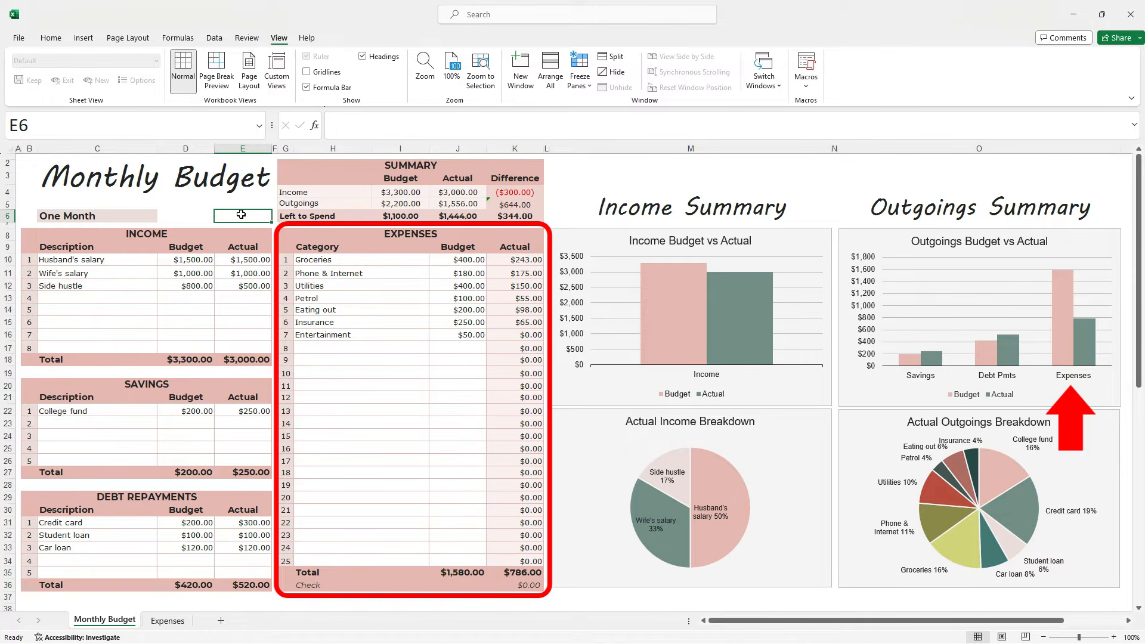
# Inspect the category choices for the Fuel for car expense and compare them with the Monthly Budget sheet's expense categories
pyautogui.click(167, 622)
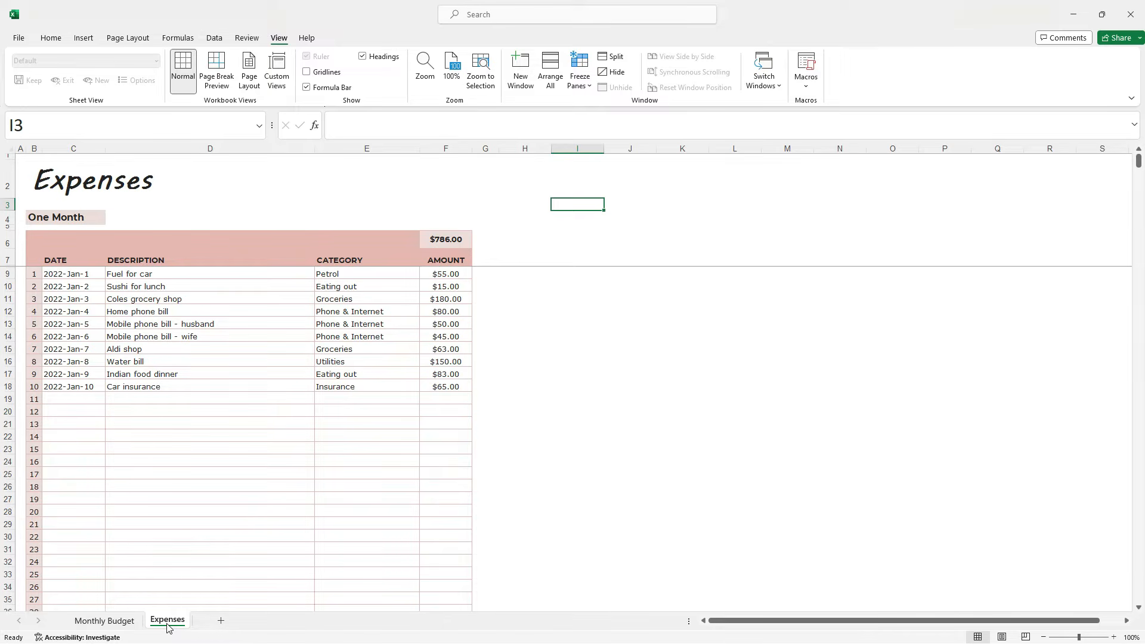
pyautogui.click(381, 272)
pyautogui.click(425, 274)
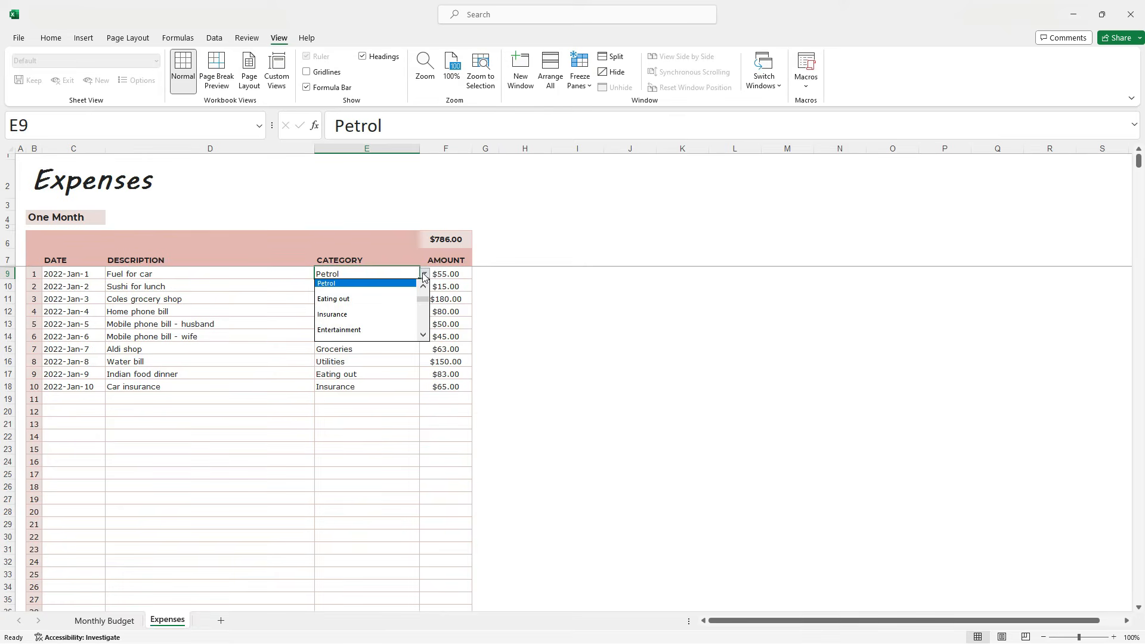
pyautogui.click(119, 623)
pyautogui.click(121, 624)
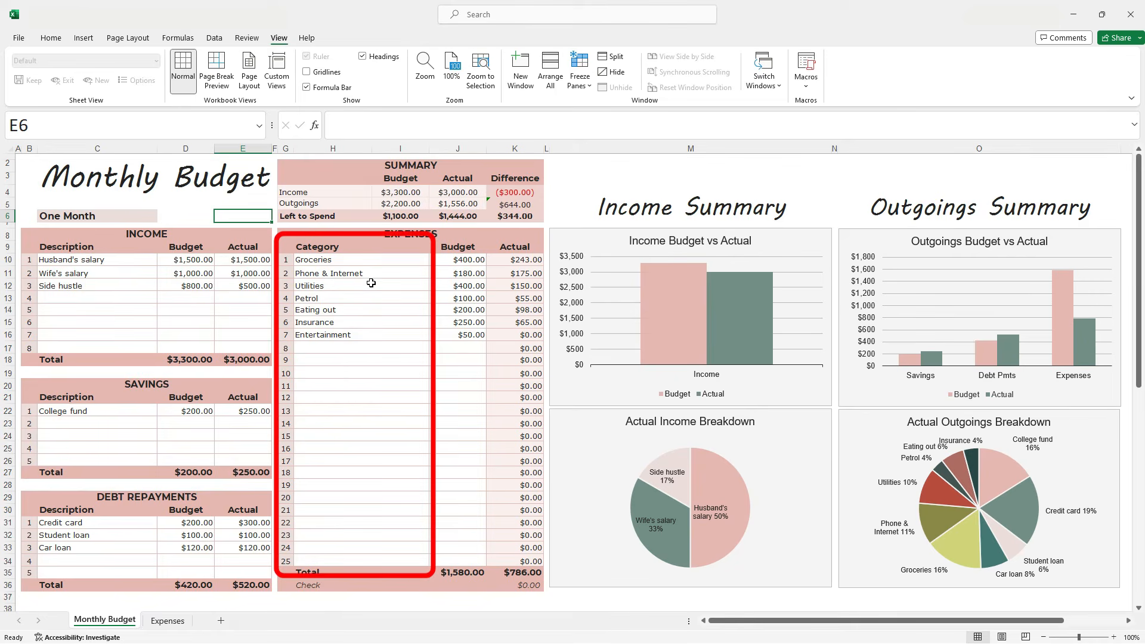
# Examine the expense log and compare its total amount with the actual expenses total and check value on the Monthly Budget sheet
pyautogui.click(171, 624)
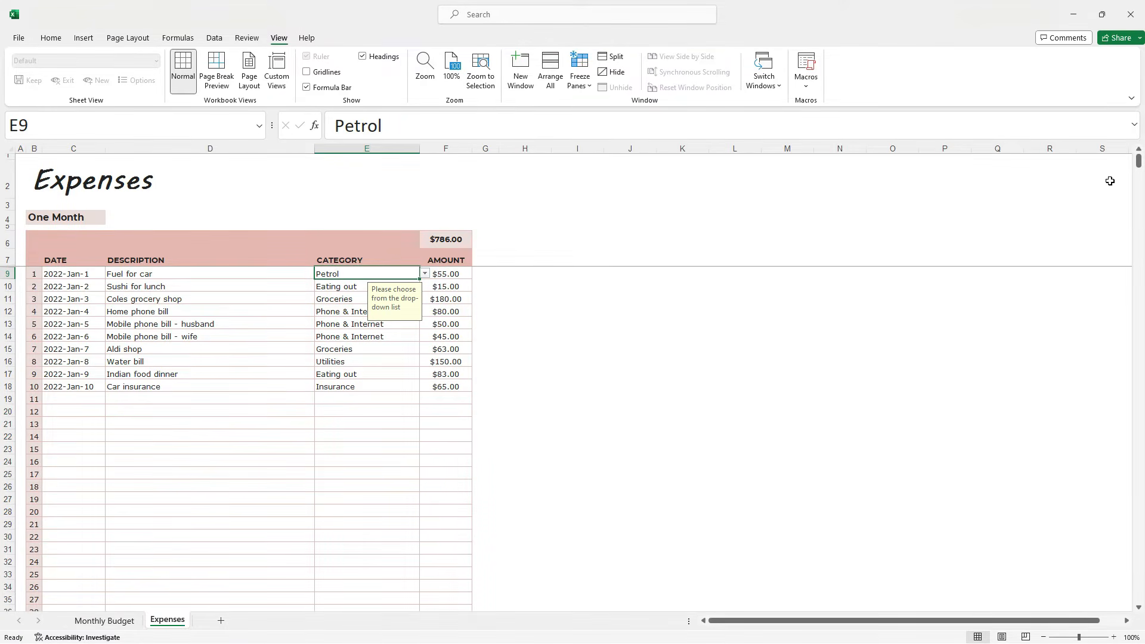
pyautogui.moveTo(1138, 162)
pyautogui.mouseDown()
pyautogui.moveTo(1139, 199)
pyautogui.moveTo(1139, 159)
pyautogui.mouseUp()
pyautogui.click(119, 624)
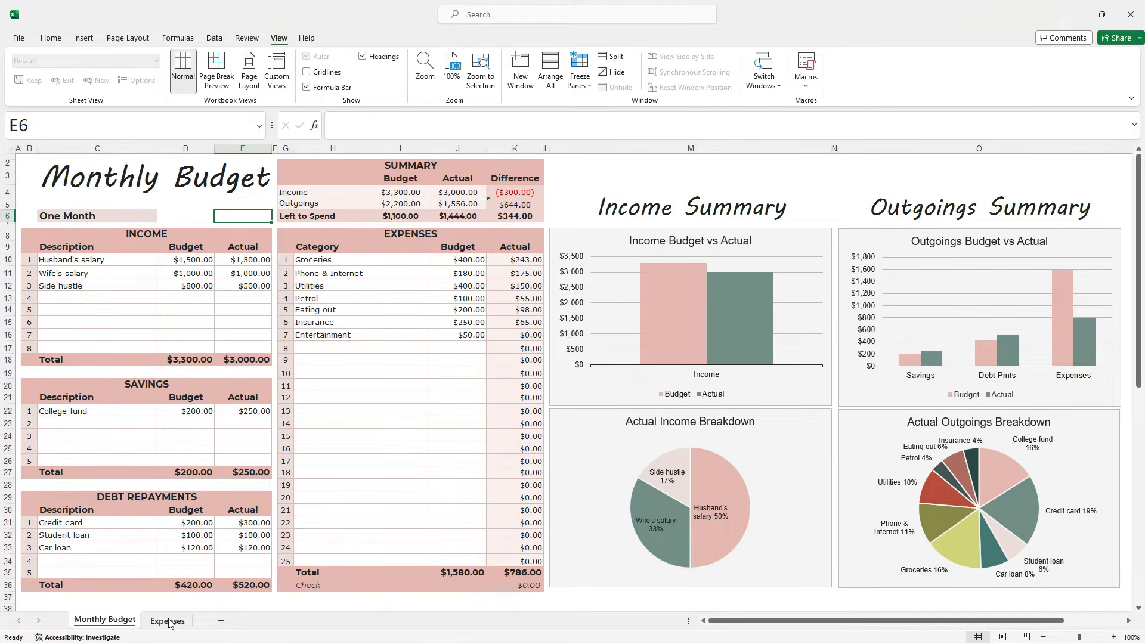
pyautogui.click(167, 621)
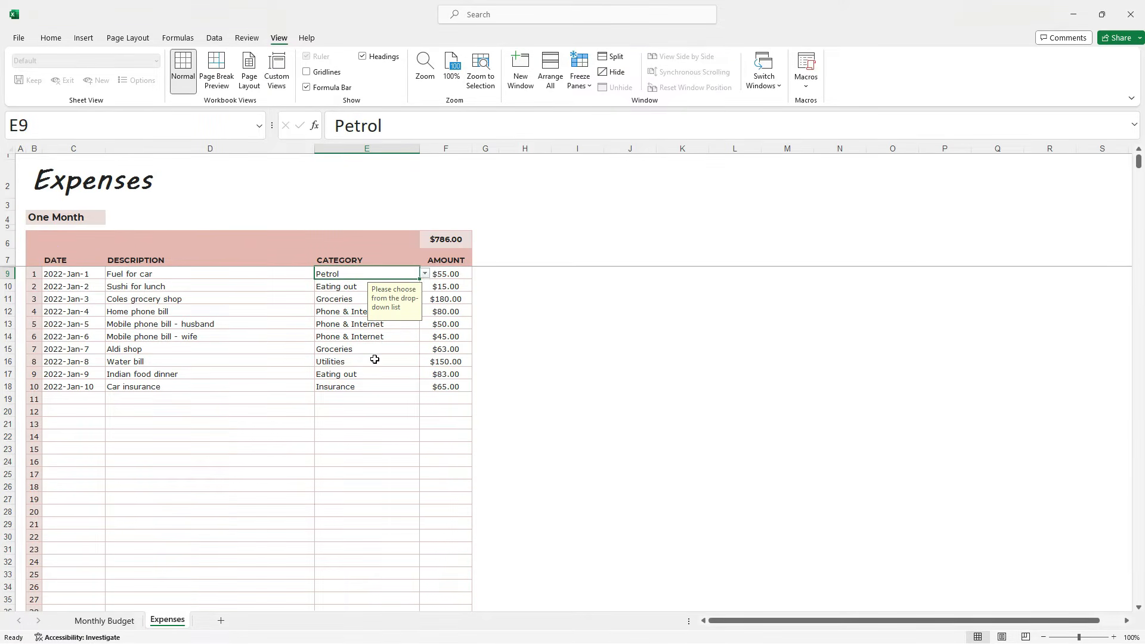
pyautogui.click(122, 621)
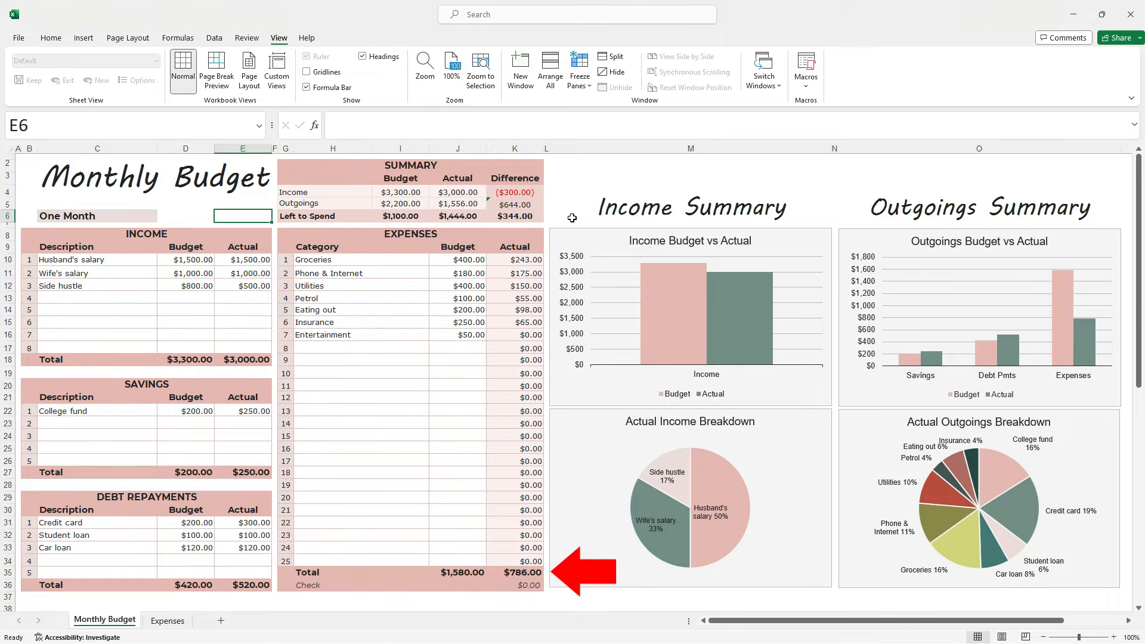
pyautogui.click(168, 621)
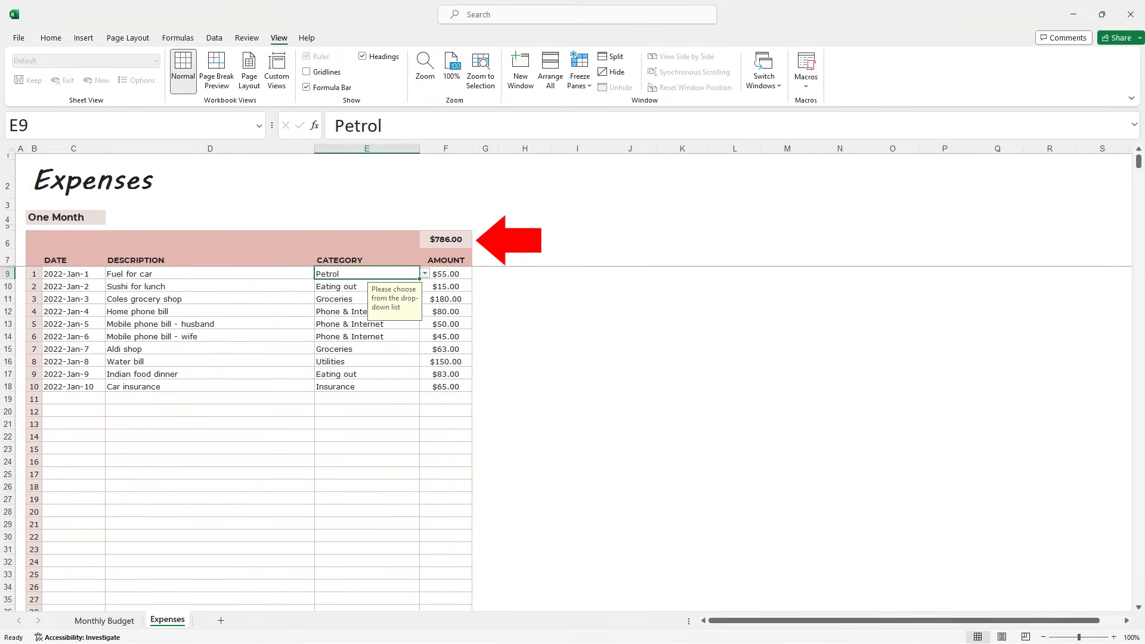
pyautogui.click(104, 621)
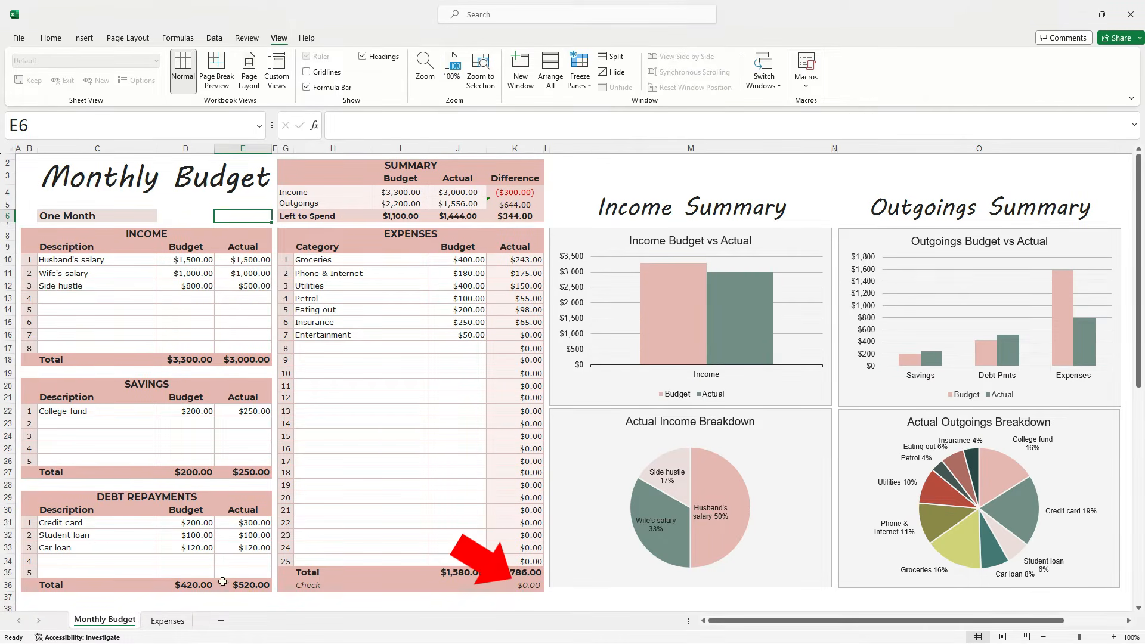
# Clear the category of the Sushi for lunch expense and inspect the expenses check value on the Monthly Budget sheet
pyautogui.click(169, 624)
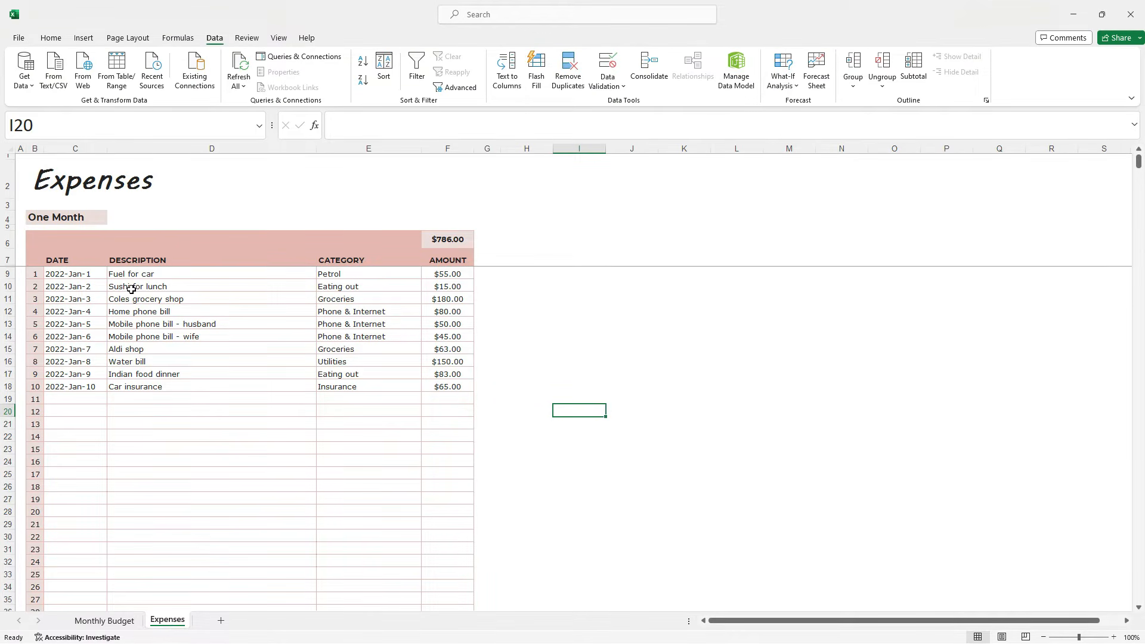
pyautogui.click(332, 287)
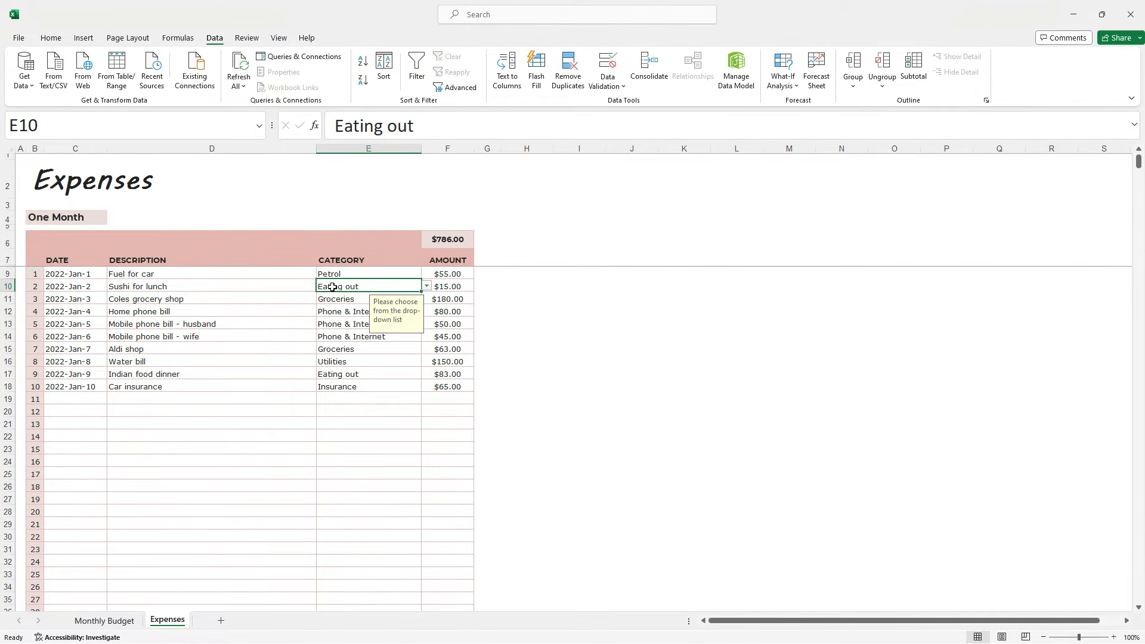
pyautogui.press('Delete')
pyautogui.click(519, 352)
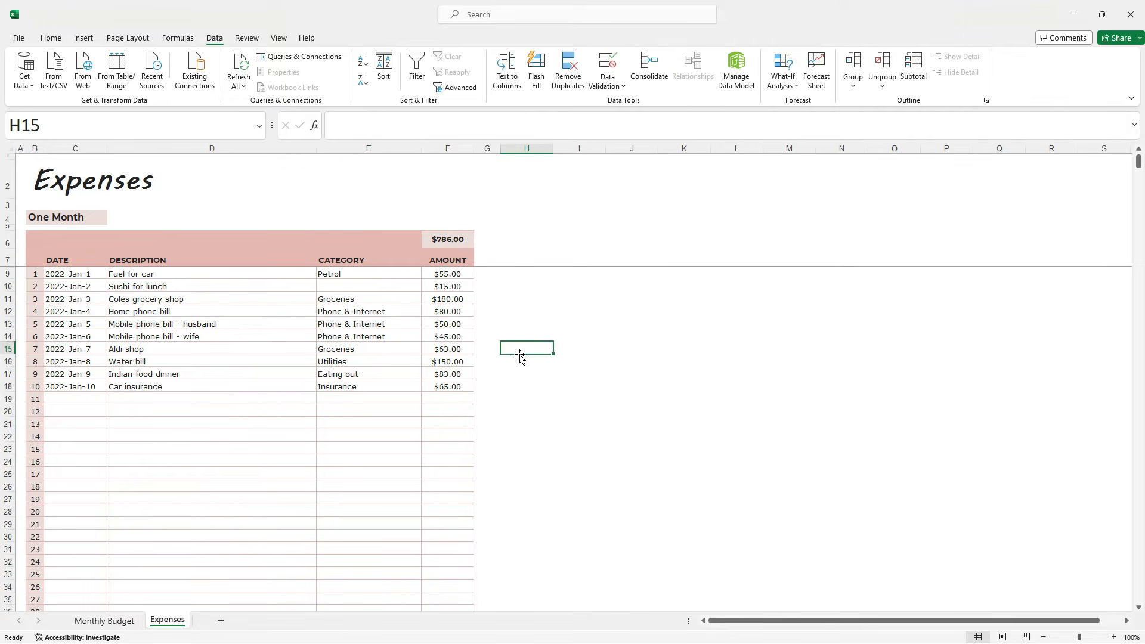
pyautogui.click(127, 621)
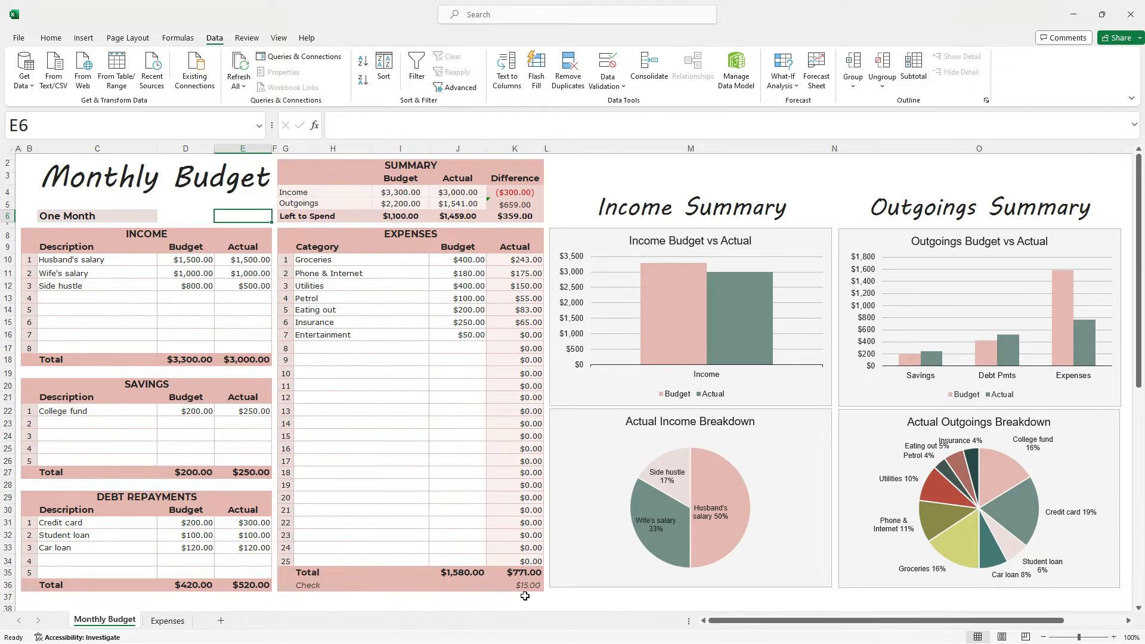
# Set the category of the Sushi for lunch expense to Eating out and review the Monthly Budget sheet's expenses check
pyautogui.click(167, 621)
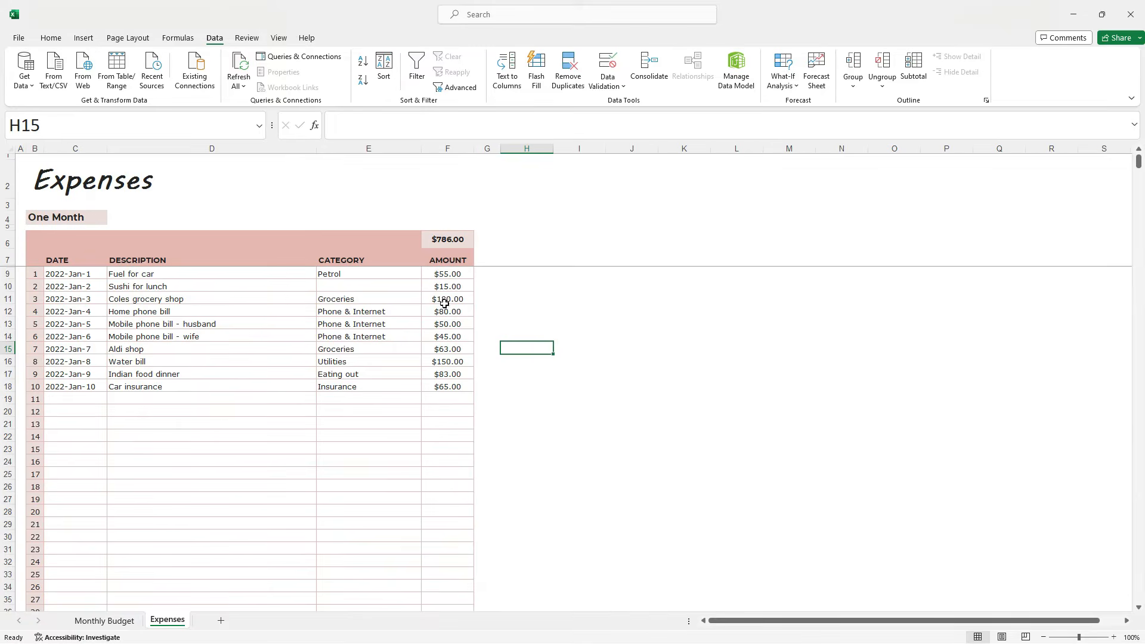
pyautogui.click(382, 285)
pyautogui.click(426, 286)
pyautogui.moveTo(427, 321); pyautogui.dragTo(427, 310)
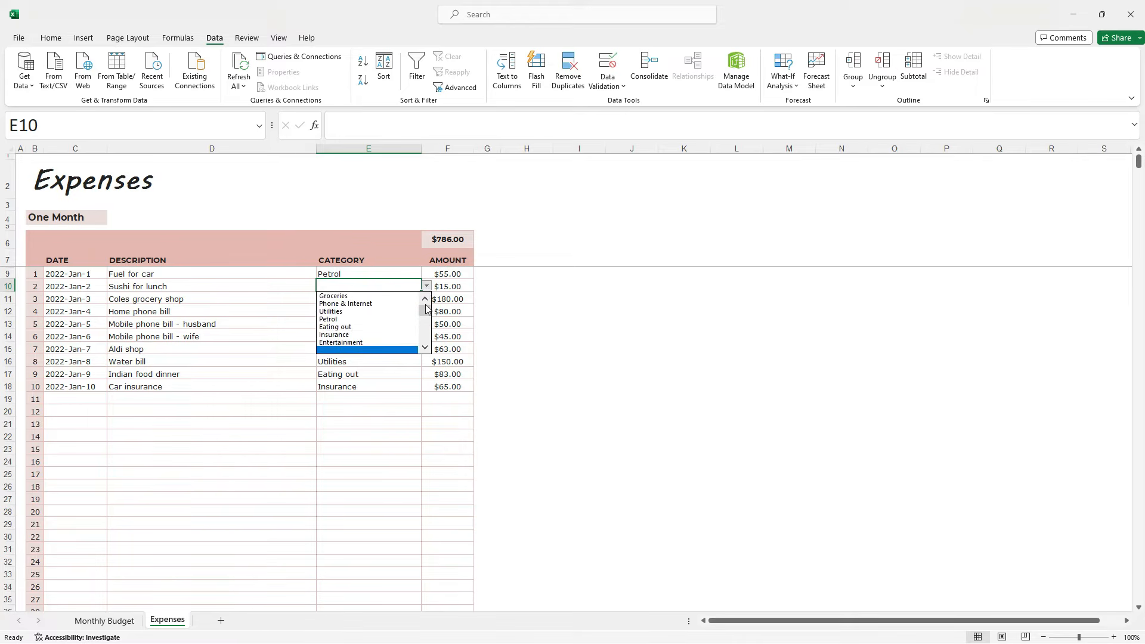
pyautogui.click(397, 327)
pyautogui.click(519, 384)
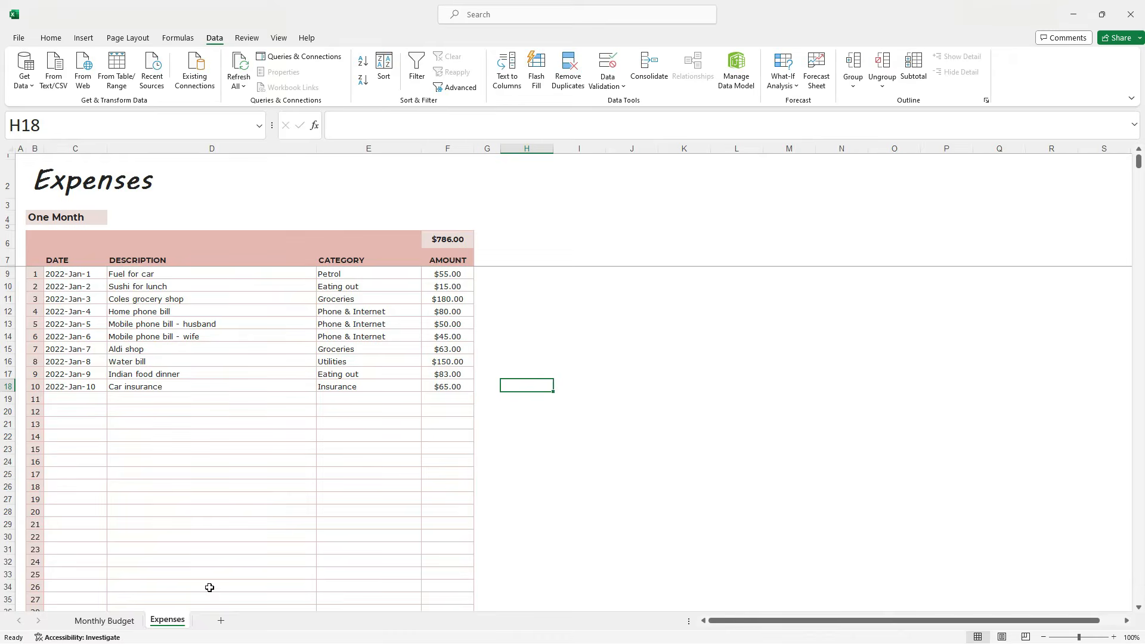
pyautogui.click(107, 621)
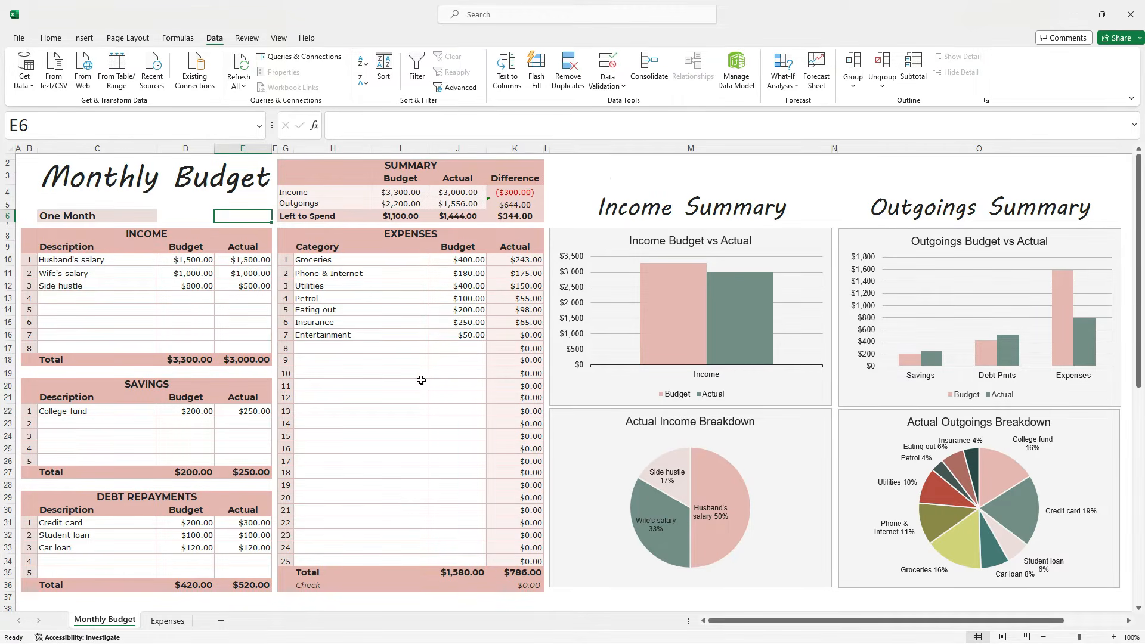
# Review the entry area of the Expenses sheet and go back to the monthly overview
pyautogui.click(174, 624)
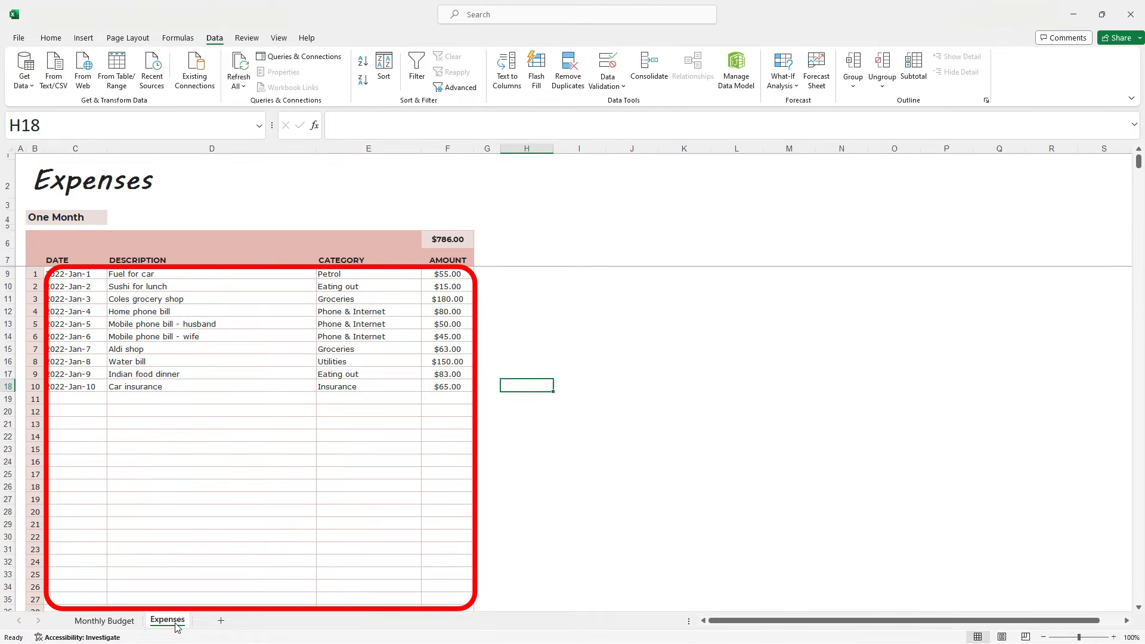
pyautogui.click(120, 624)
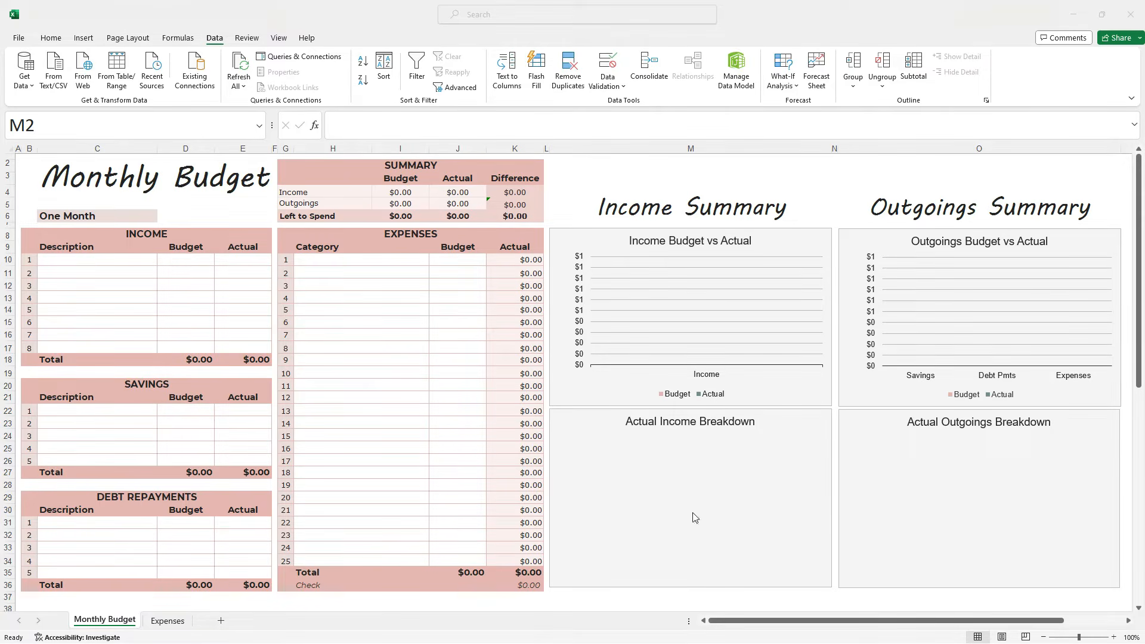
# Choose One Month as the budget period in cell C6 of the blank Monthly Budget sheet
pyautogui.click(58, 215)
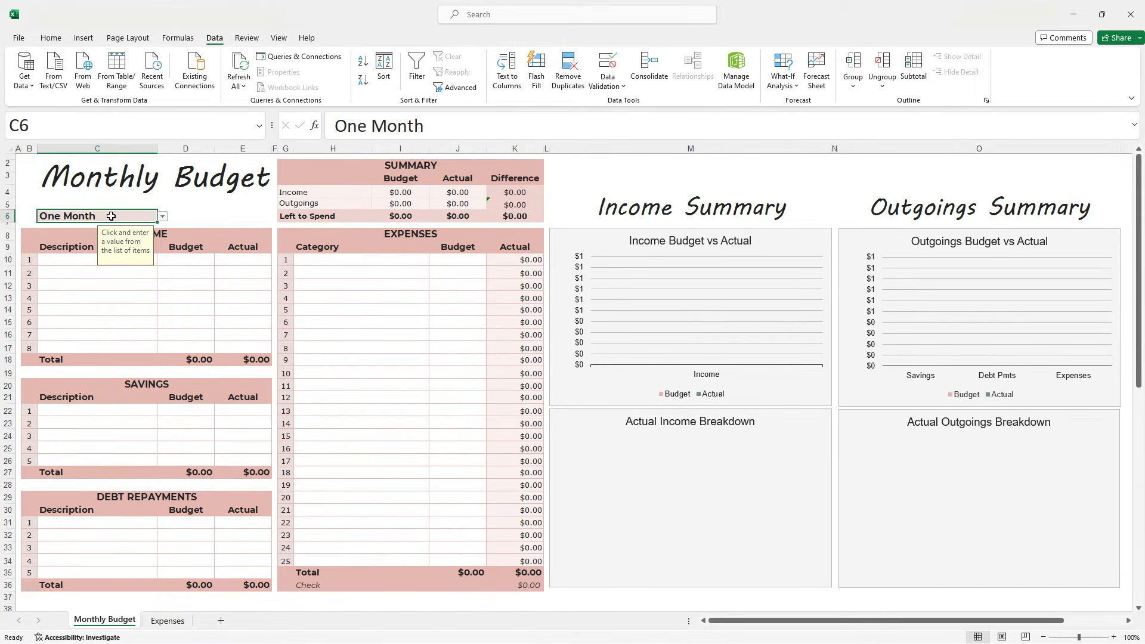
pyautogui.click(161, 216)
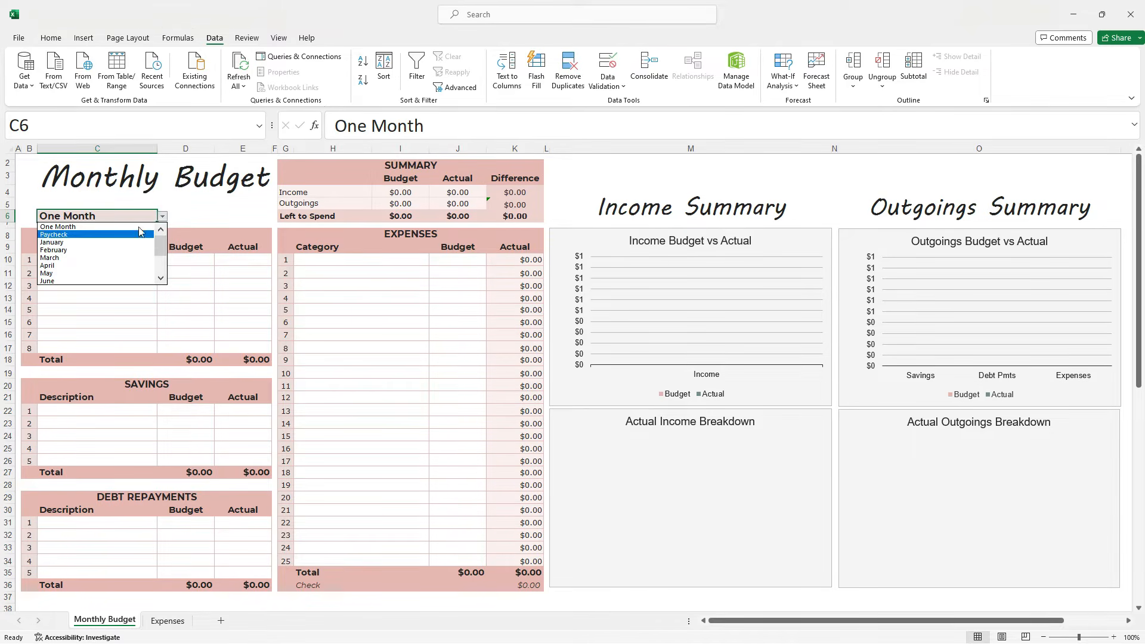
pyautogui.click(137, 227)
pyautogui.click(209, 208)
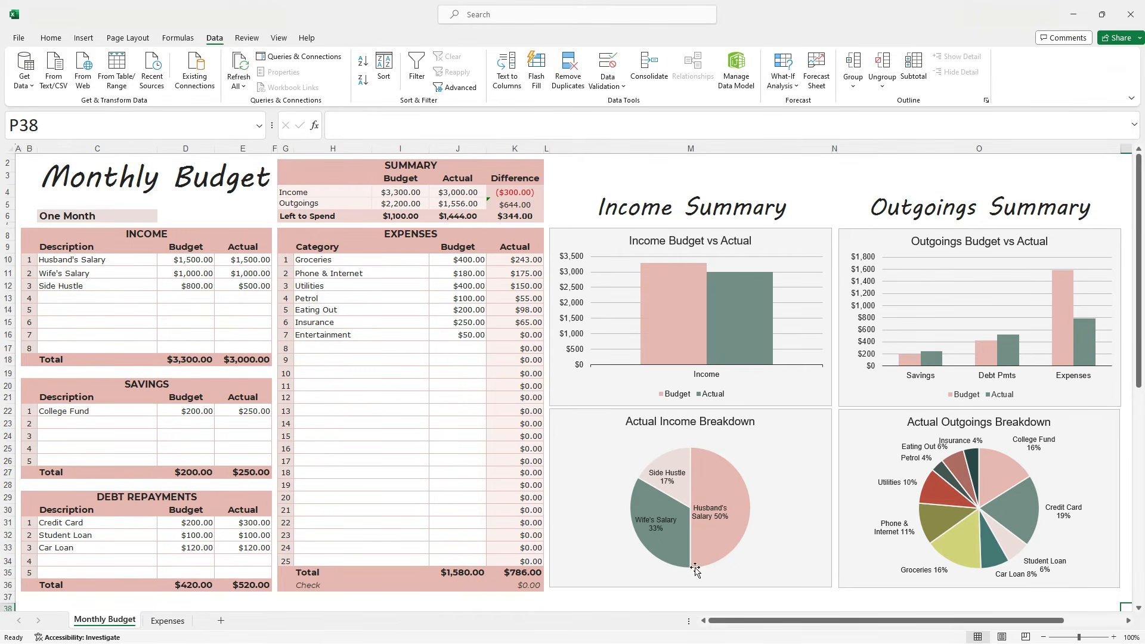
# Review the dated entries on the Expenses sheet and return to the Monthly Budget sheet
pyautogui.click(169, 622)
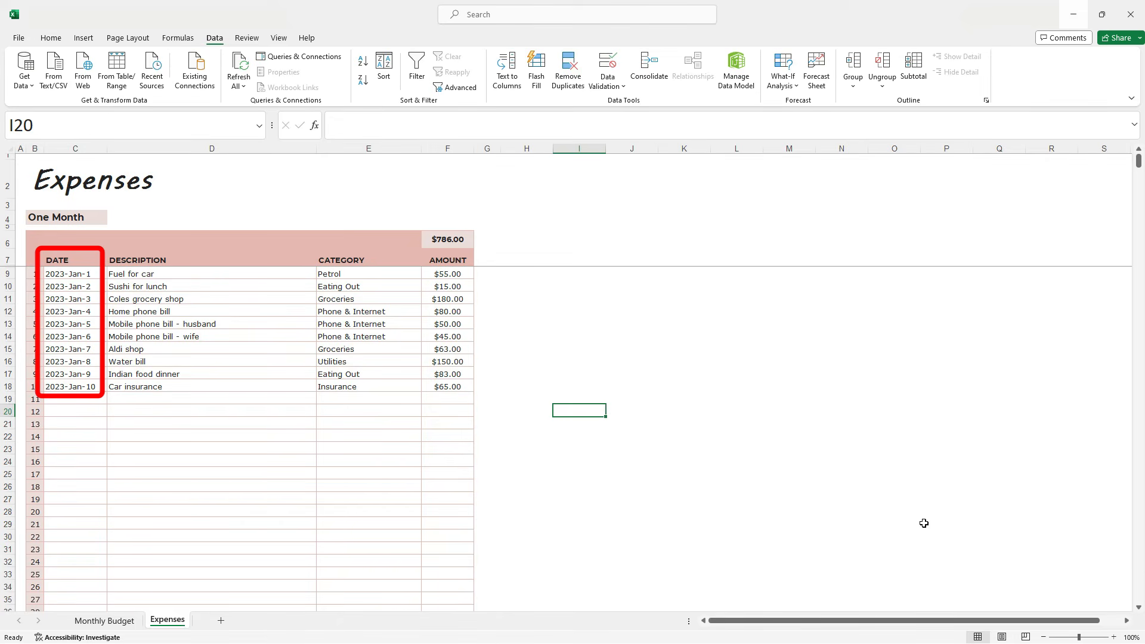
pyautogui.click(106, 622)
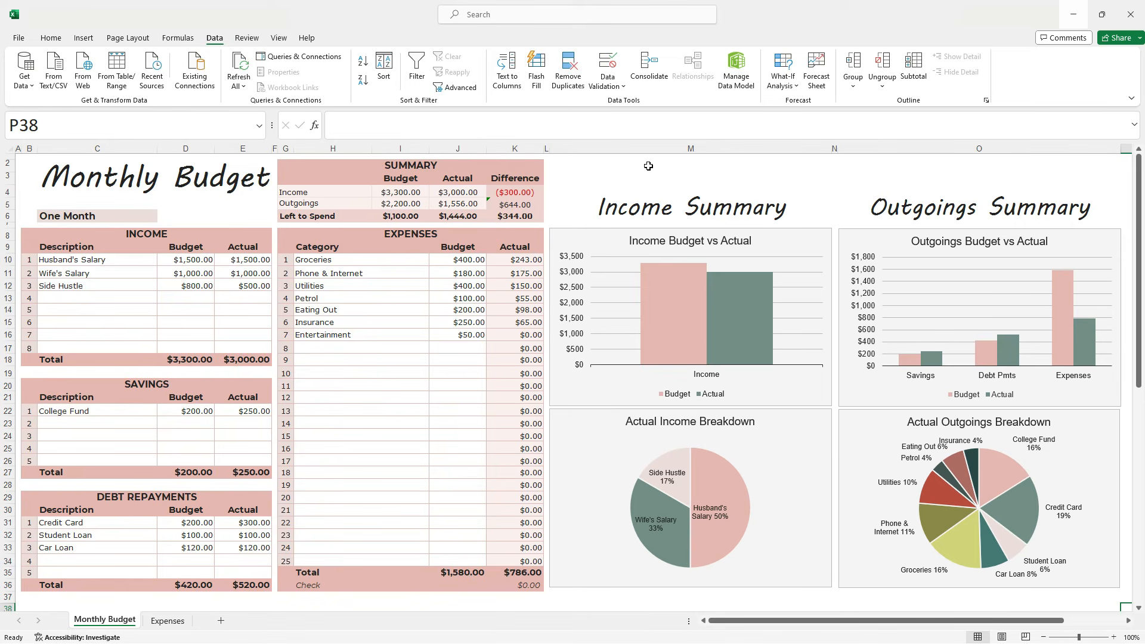
# Set the actual Credit Card debt repayment to 644 and check the summary's Left to Spend difference
pyautogui.click(246, 523)
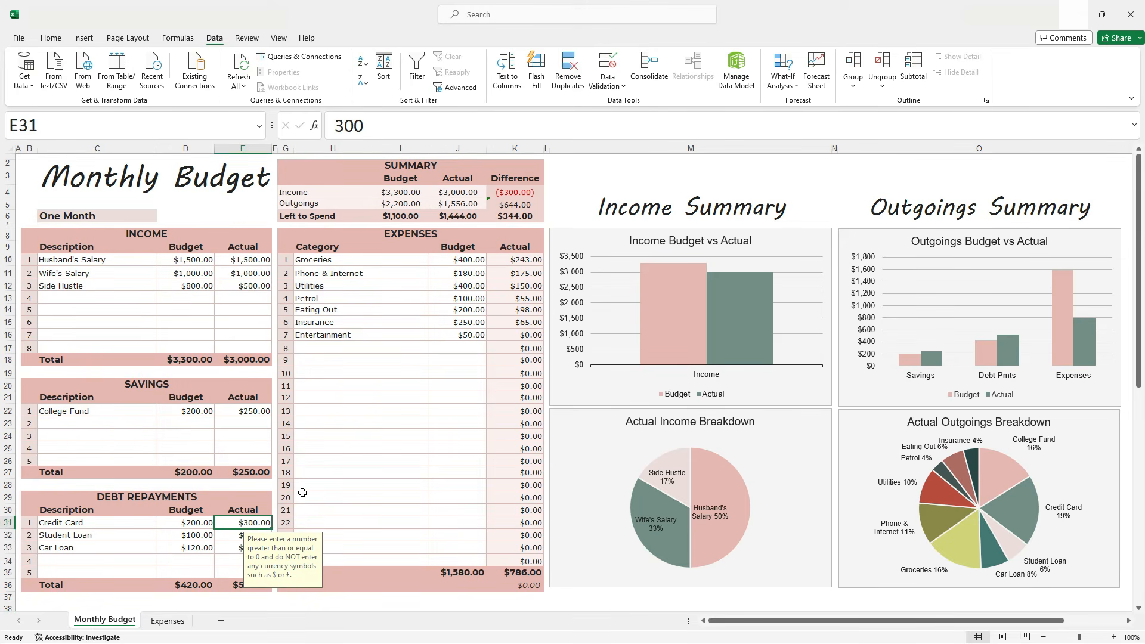
pyautogui.write('644')
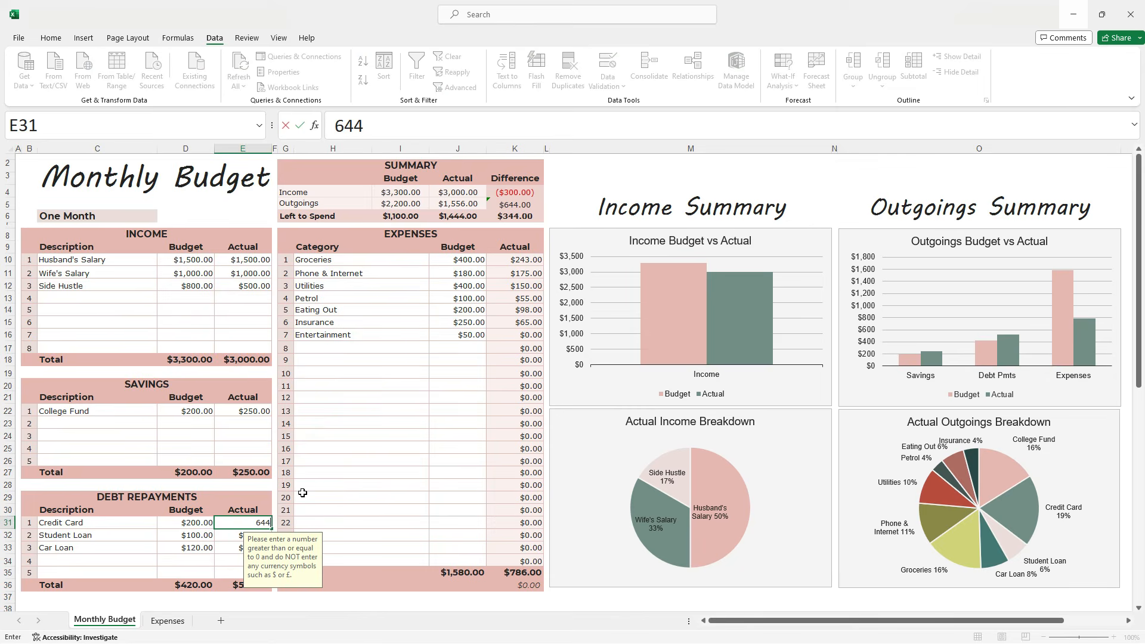
pyautogui.press('Return')
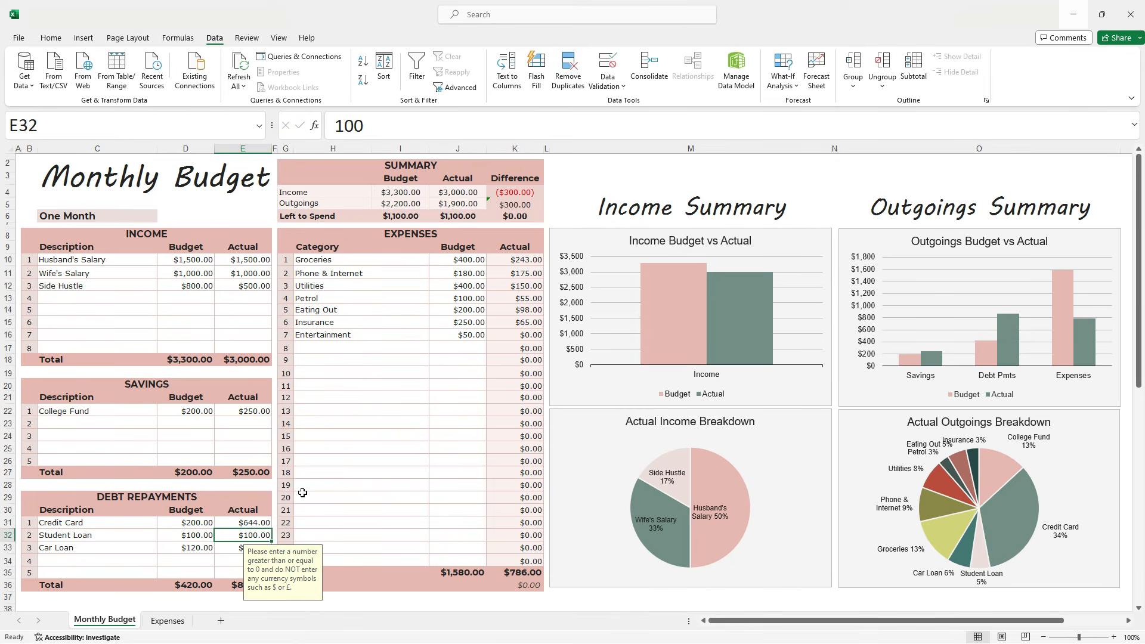
pyautogui.click(580, 198)
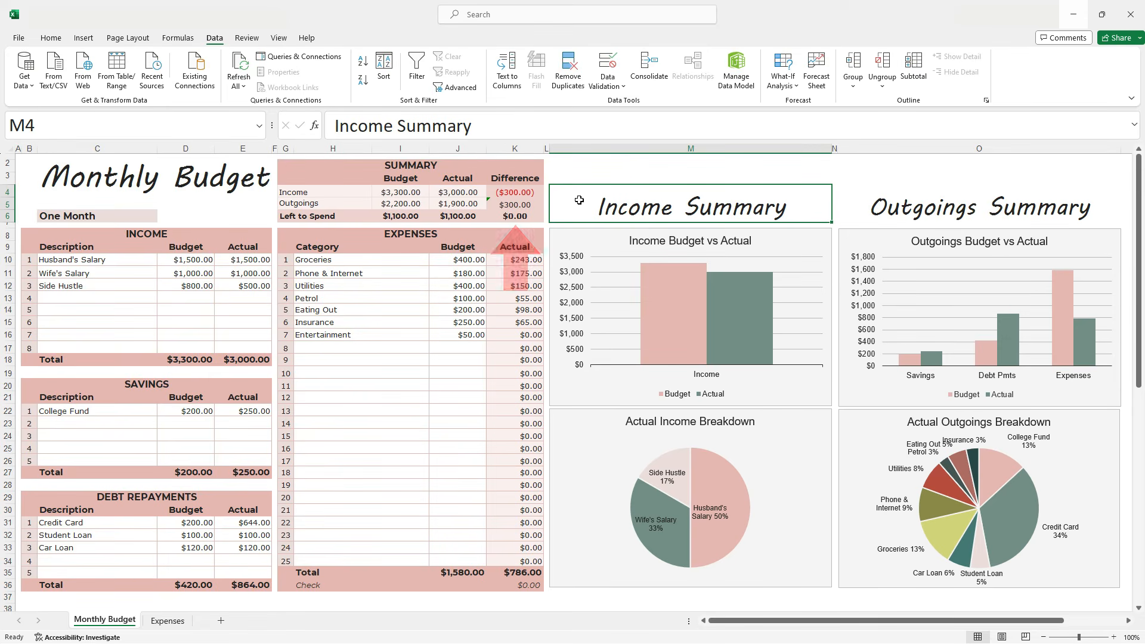
# Undo the last change to the actual Credit Card repayment and move the selection off the debt table
pyautogui.click(260, 521)
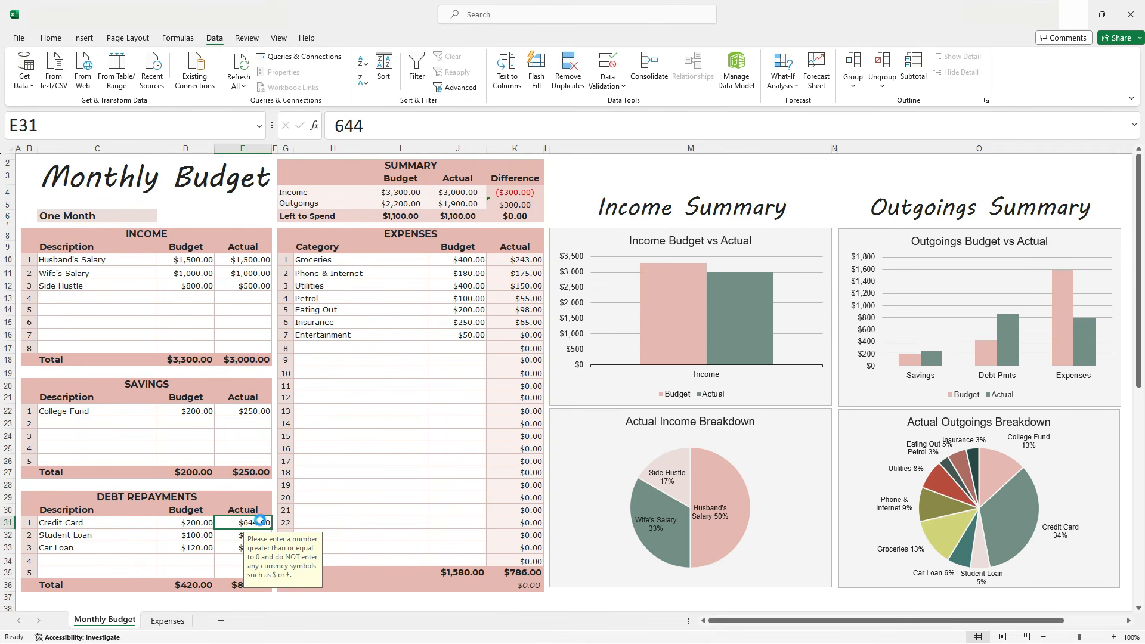
pyautogui.hotkey('ctrl', 'z')
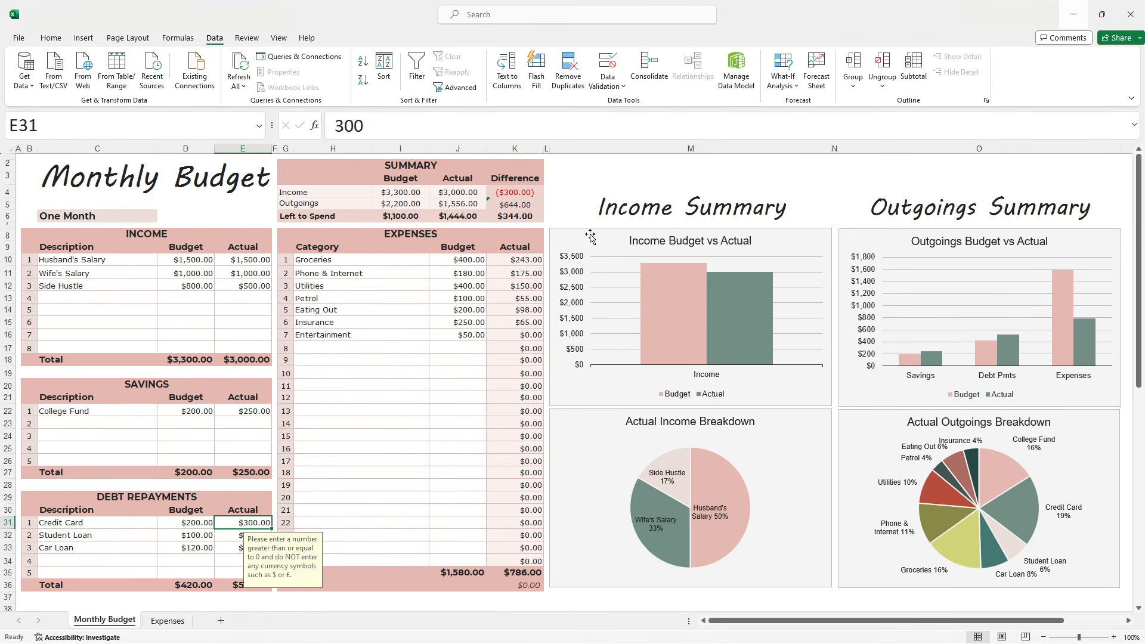
pyautogui.click(613, 190)
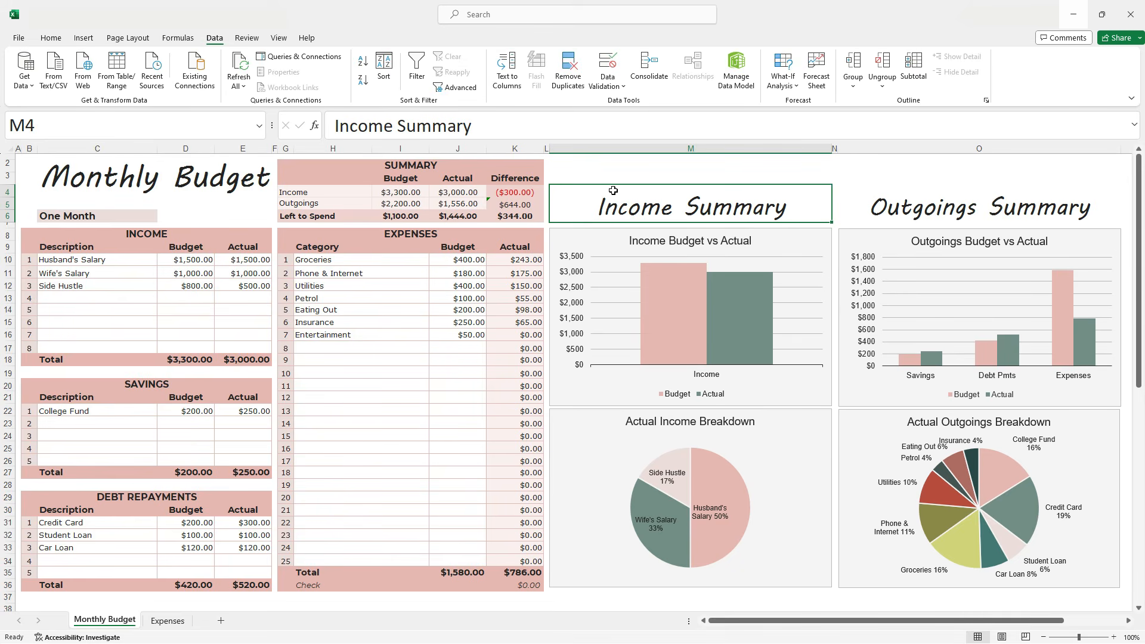
pyautogui.click(1125, 607)
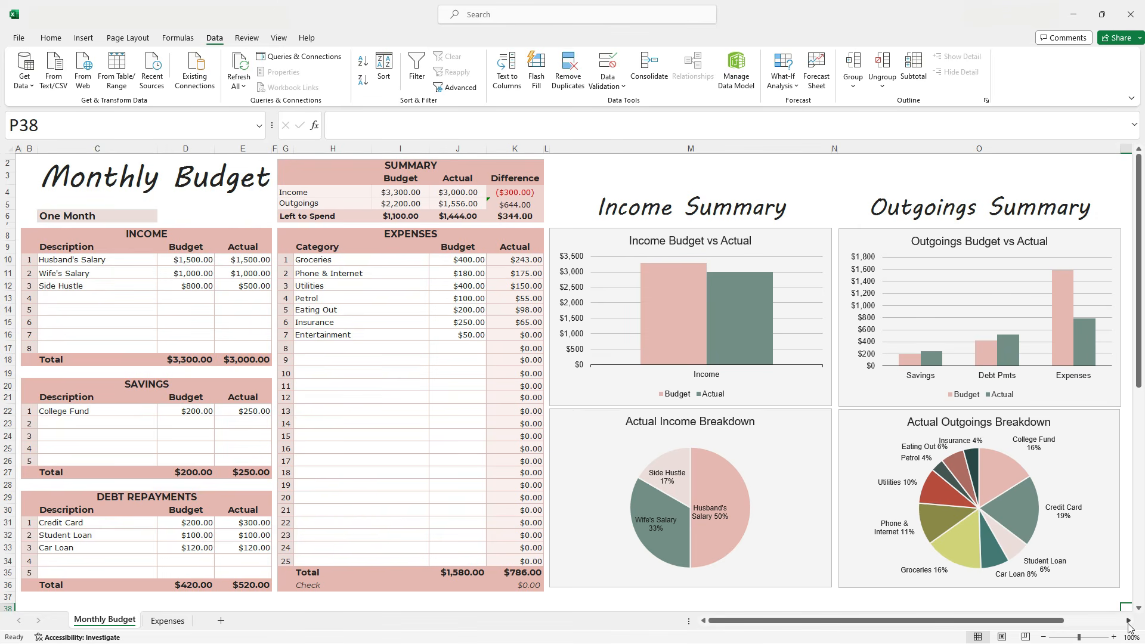
# Choose January as the budget period in cell C6 of the Monthly Budget sheet
pyautogui.click(123, 212)
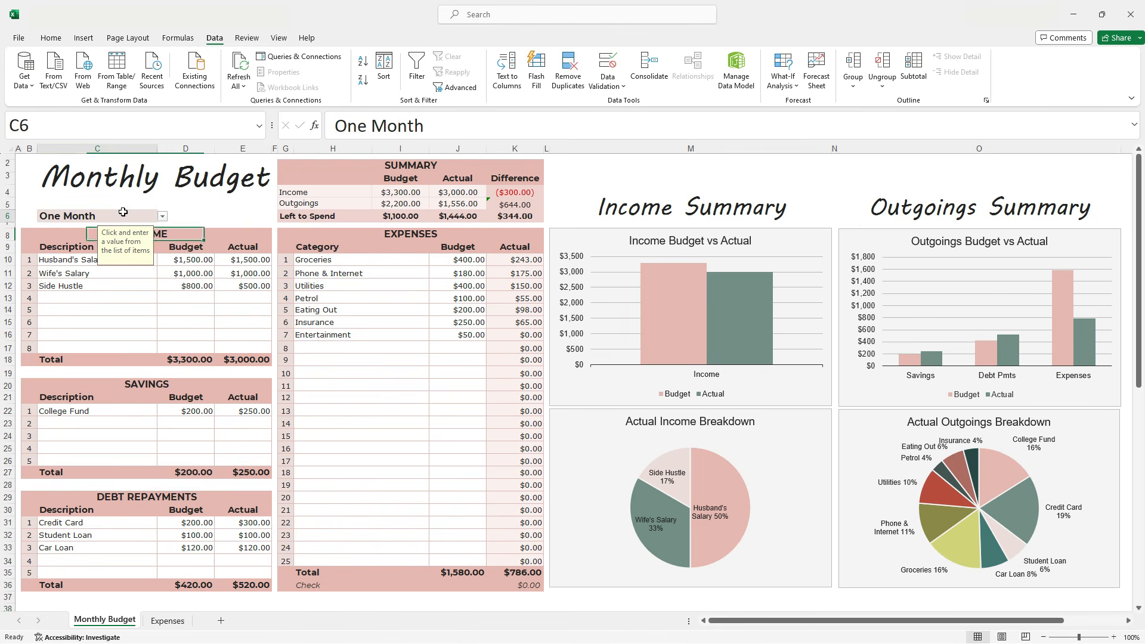
pyautogui.click(162, 216)
pyautogui.click(130, 244)
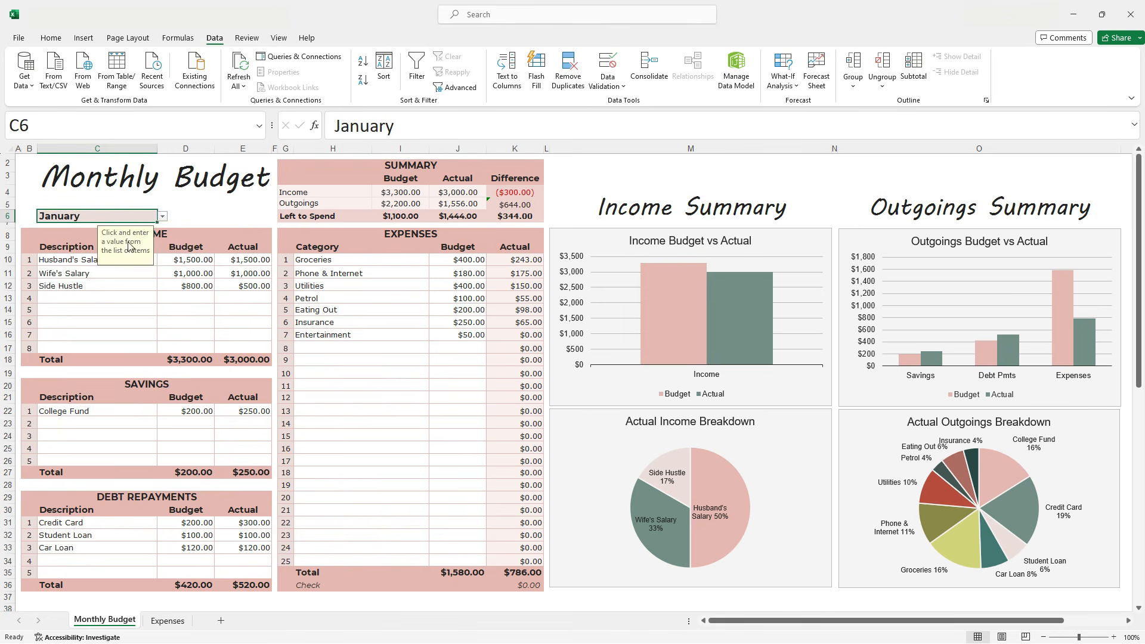
pyautogui.click(219, 209)
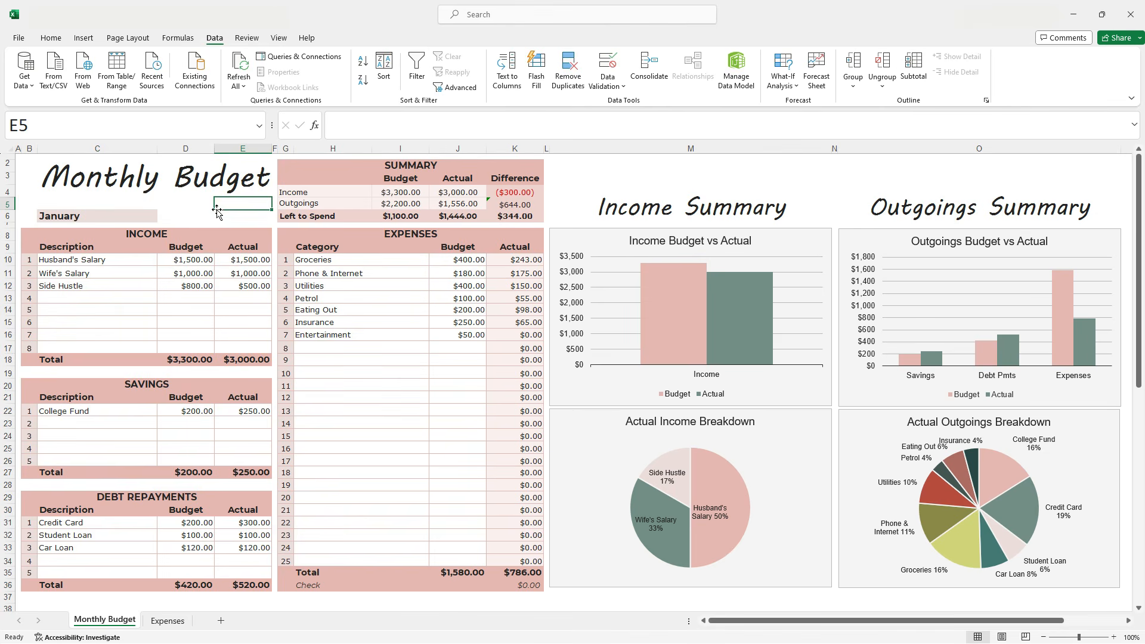
# Change the budget period in cell C6 to February
pyautogui.click(147, 219)
pyautogui.click(162, 216)
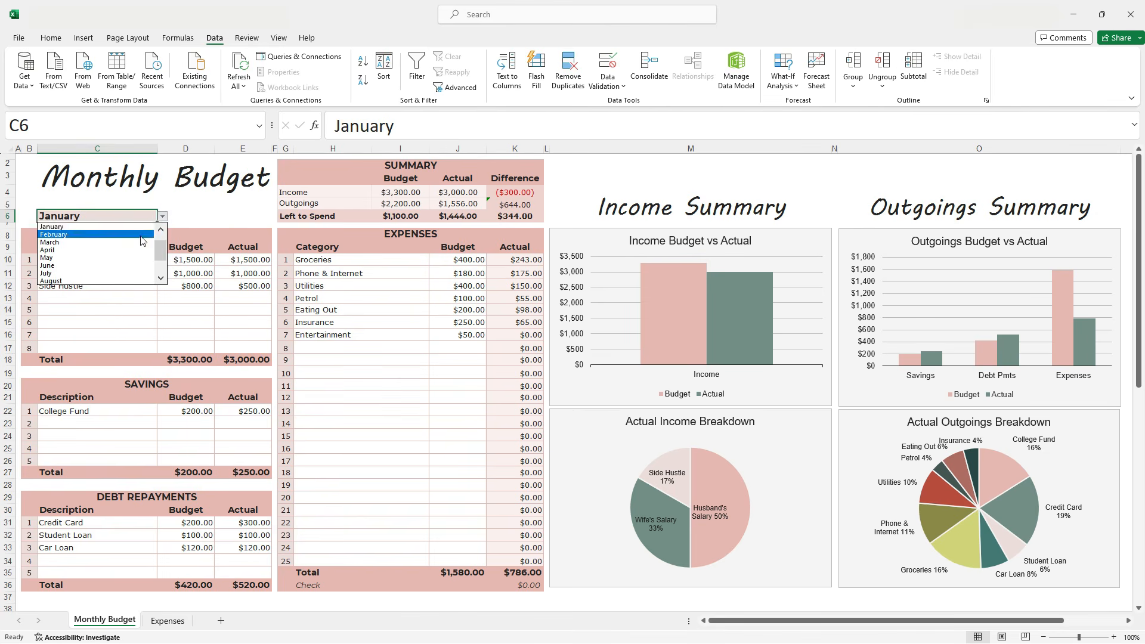
pyautogui.click(148, 234)
pyautogui.click(216, 216)
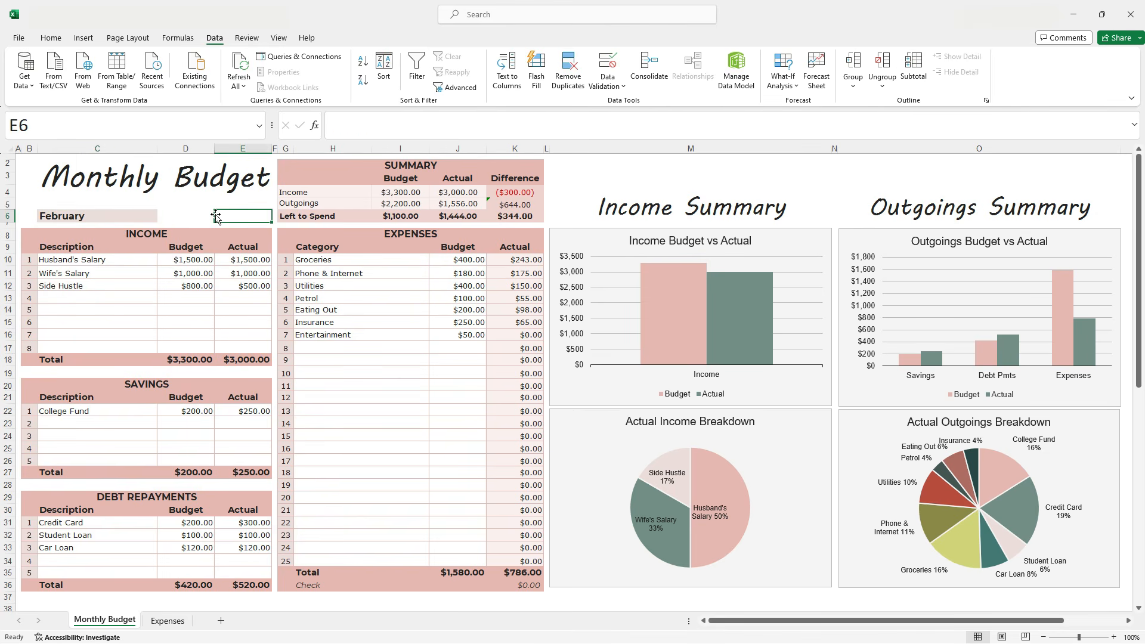
# Set the budget period in cell C6 back to One Month and move the selection off the period cell
pyautogui.click(150, 217)
pyautogui.click(163, 217)
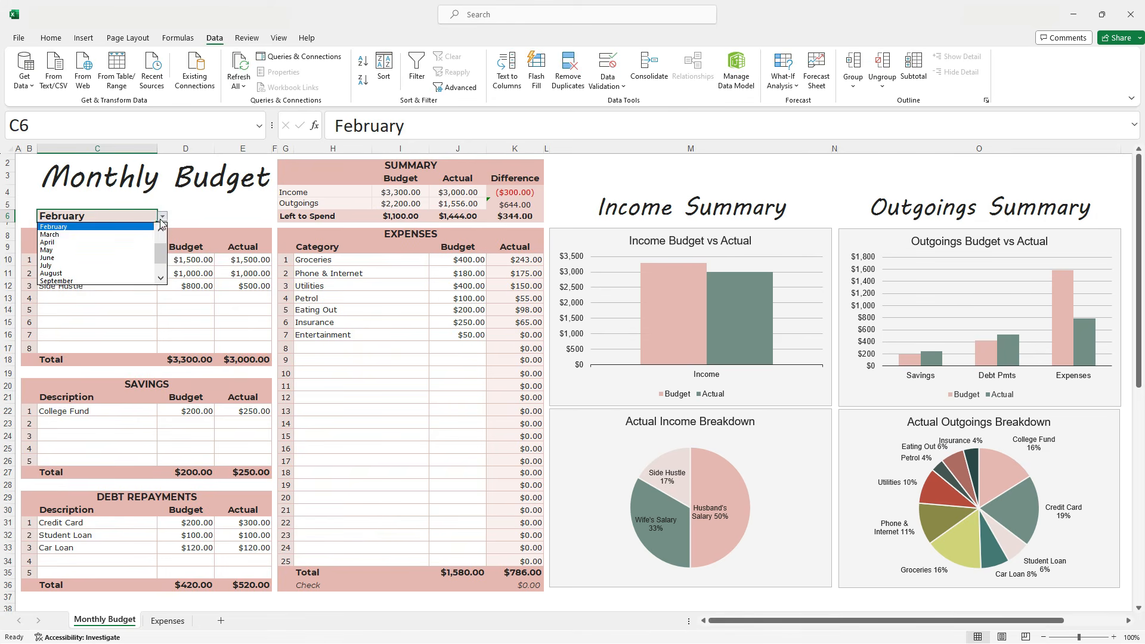
pyautogui.scroll(1, 142, 234)
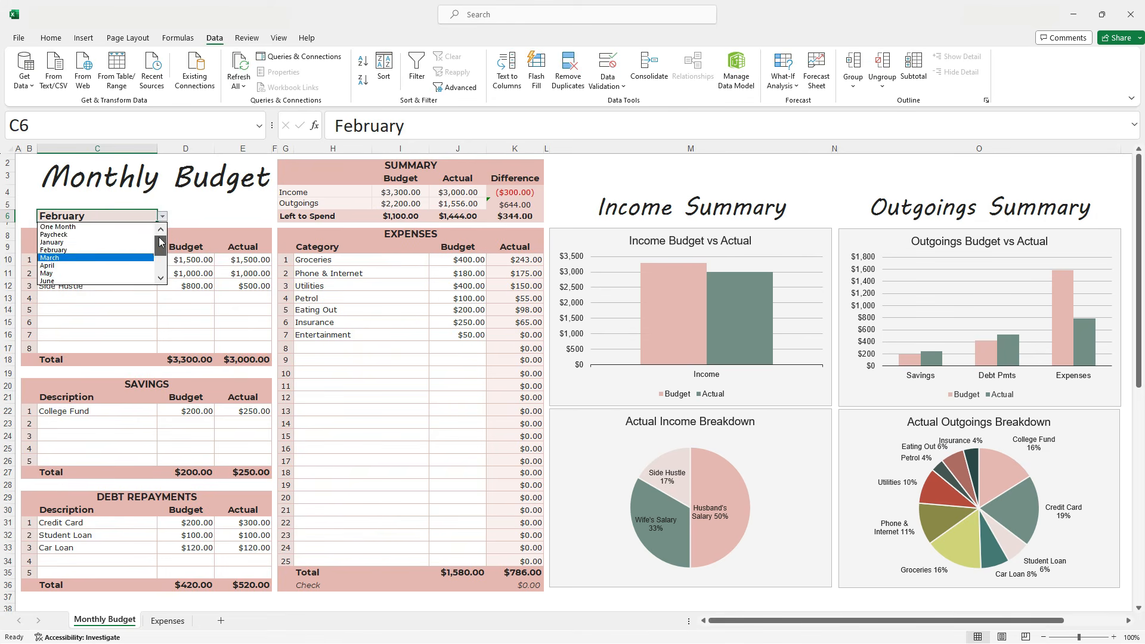
pyautogui.click(141, 227)
pyautogui.click(194, 213)
pyautogui.click(242, 213)
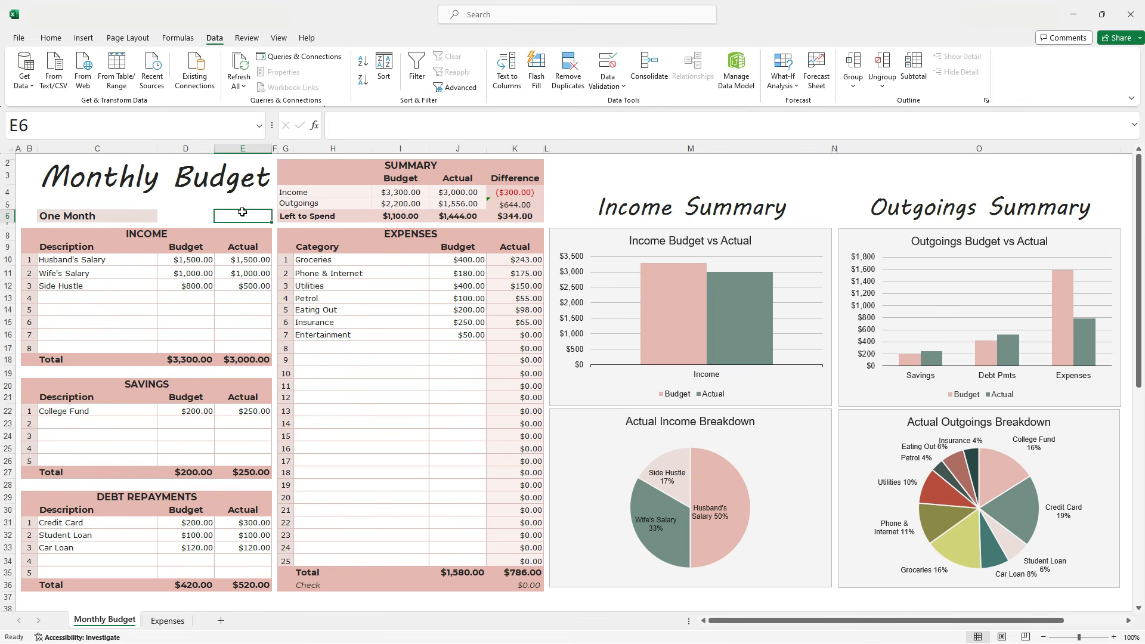